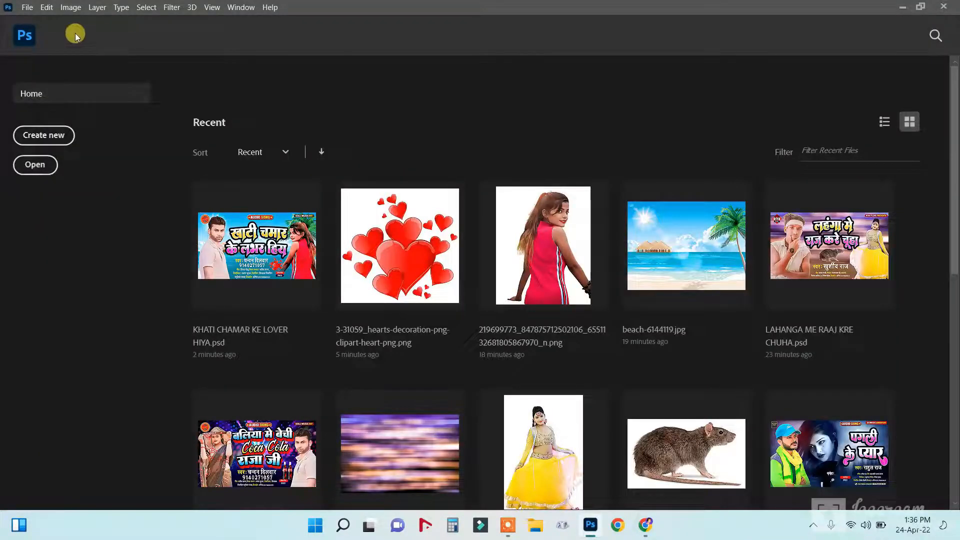
# Open PAGALI KE PYAR.psd from the bottom of the POSTER WORK folder.
pyautogui.click(27, 7)
pyautogui.click(44, 33)
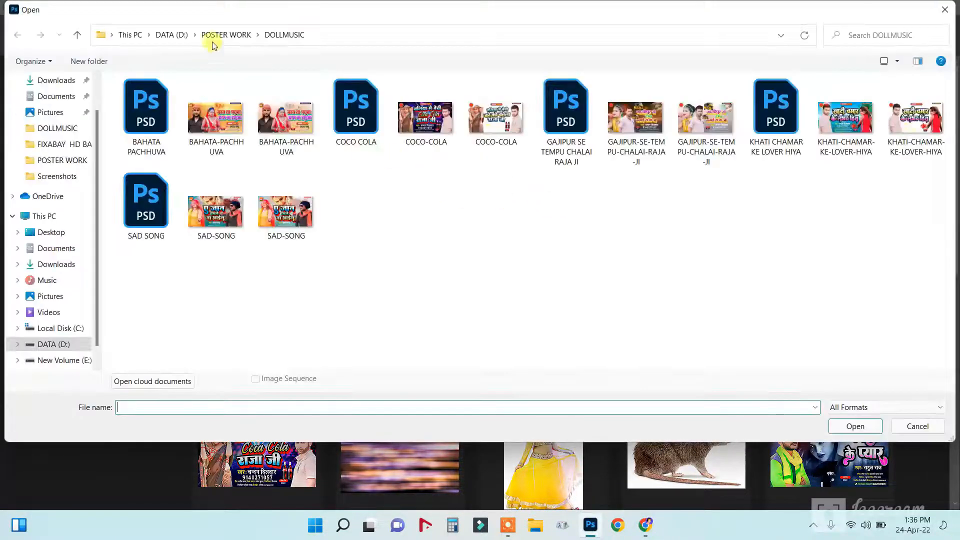
pyautogui.click(226, 34)
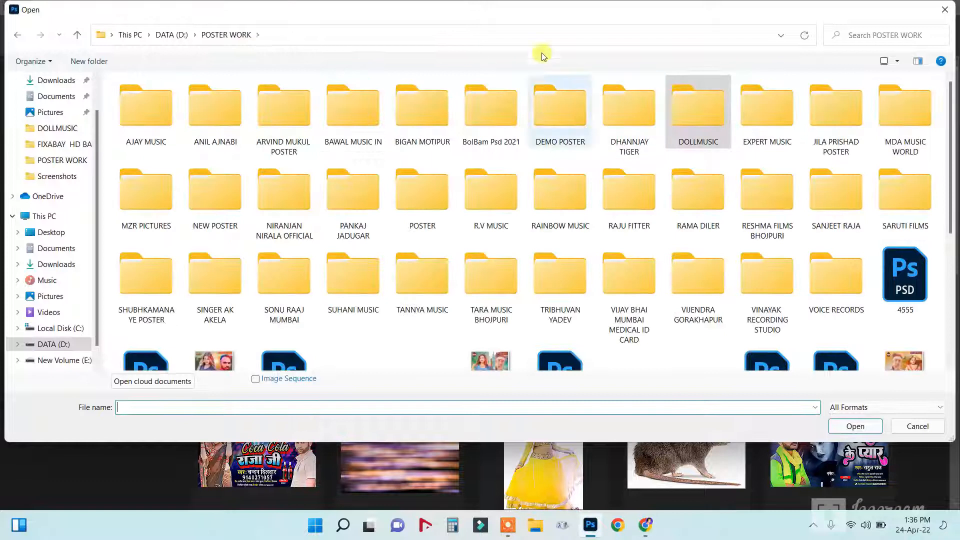
pyautogui.moveTo(950, 190); pyautogui.dragTo(955, 287)
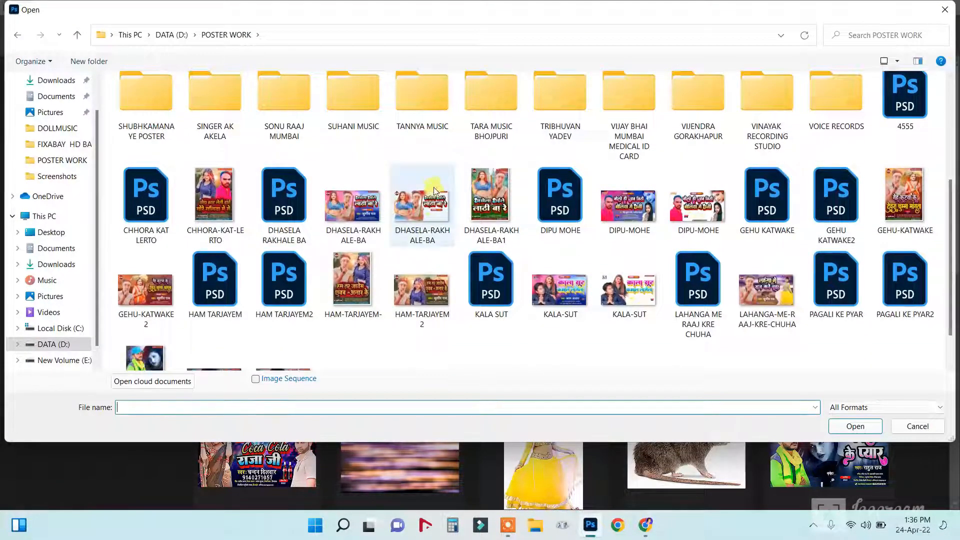
pyautogui.scroll(-2, 738, 310)
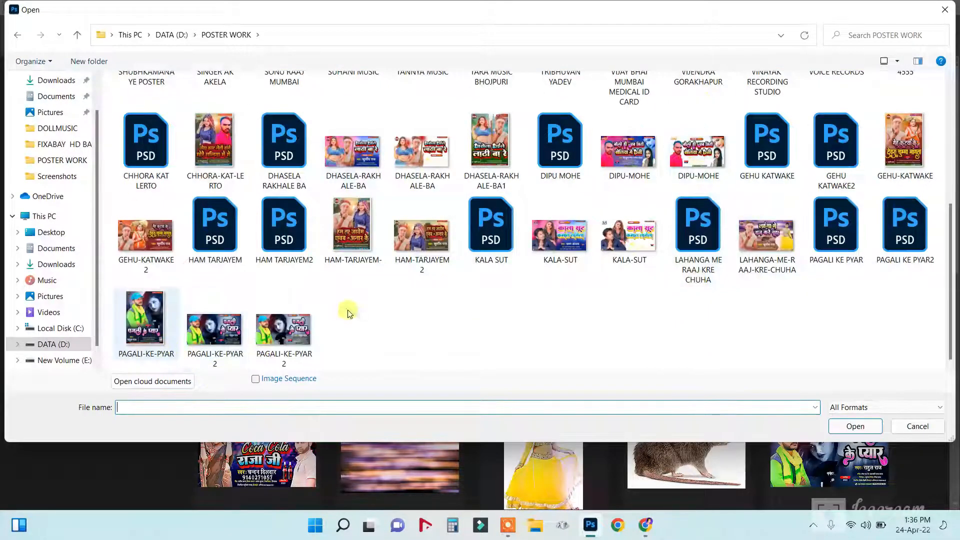
pyautogui.doubleClick(836, 227)
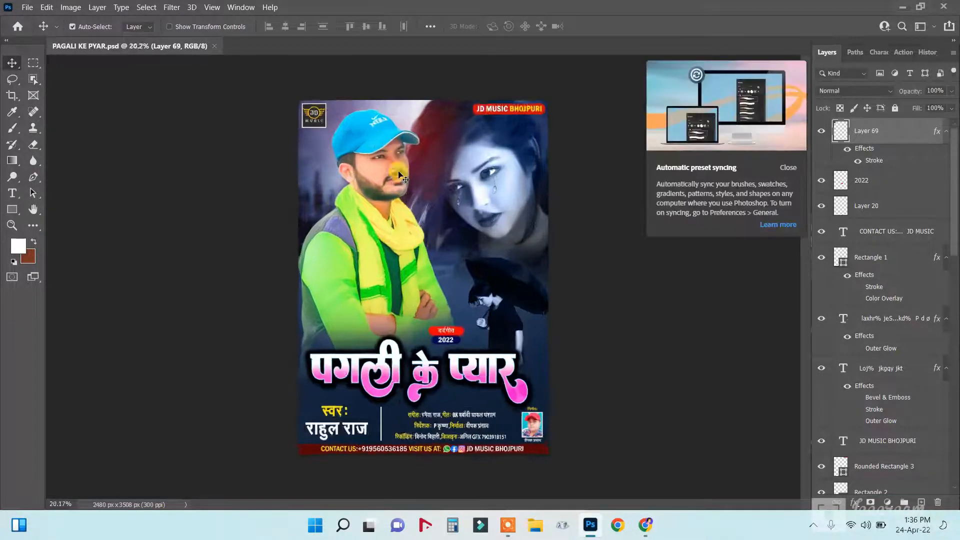
# Close the Automatic preset syncing notice and fit the whole poster in view.
pyautogui.click(791, 169)
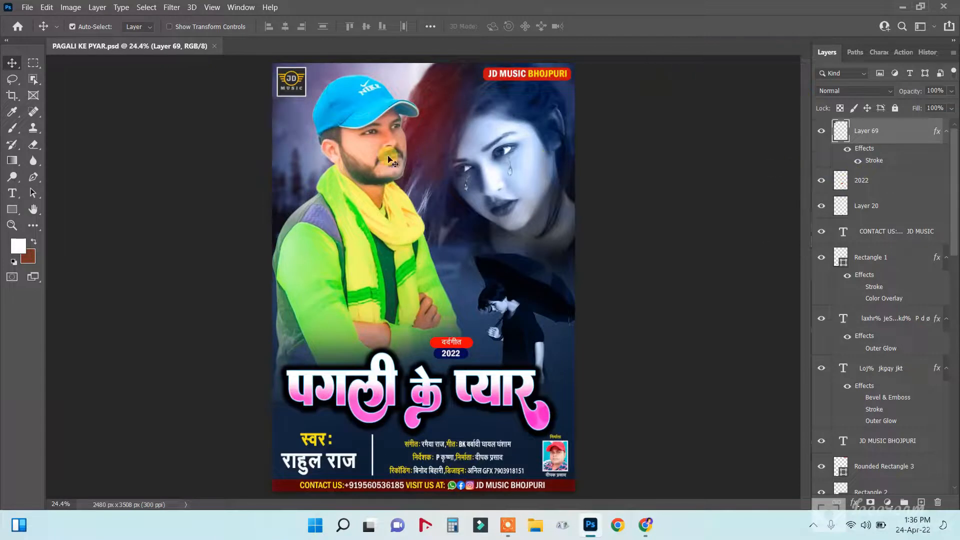
pyautogui.scroll(2, 388, 159)
pyautogui.scroll(-2, 388, 157)
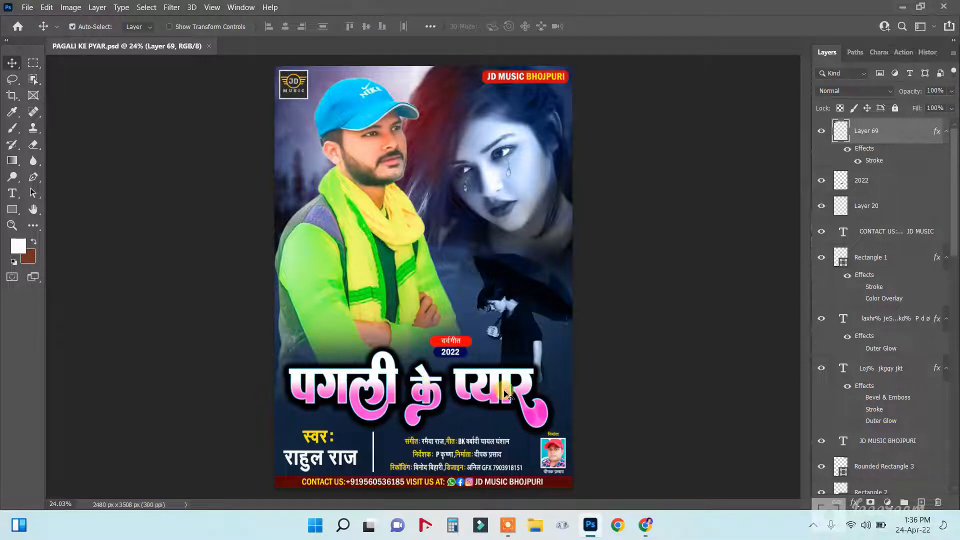
# Merge the man's Image layer with Background copy 2 into one layer.
pyautogui.rightClick(375, 140)
pyautogui.click(415, 150)
pyautogui.rightClick(386, 136)
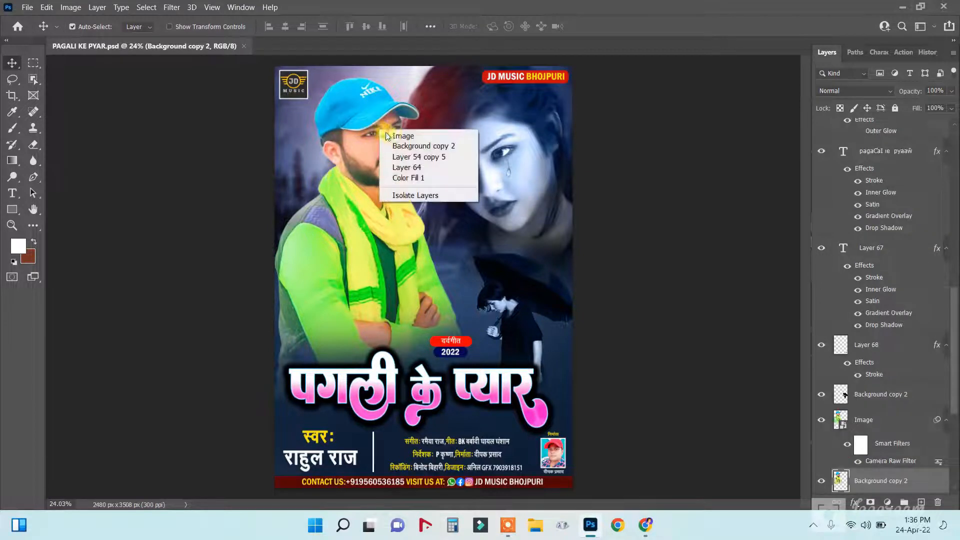
pyautogui.click(403, 135)
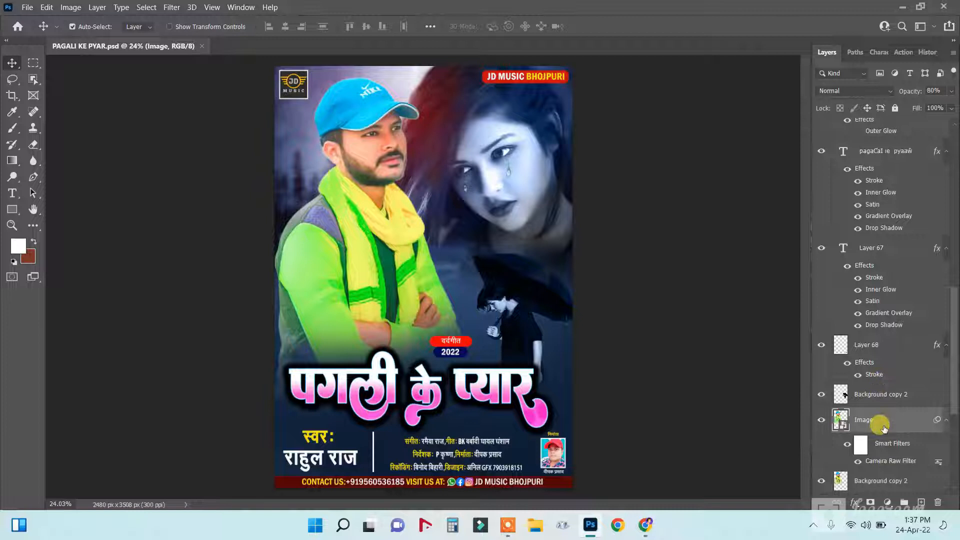
pyautogui.keyDown('shift'); pyautogui.click(880, 481); pyautogui.keyUp('shift')
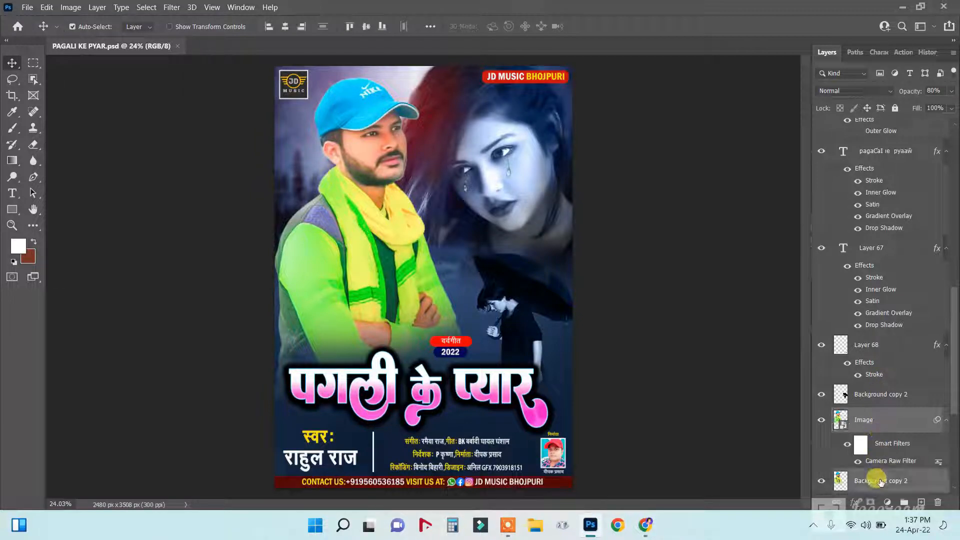
pyautogui.hotkey('ctrl', 'e')
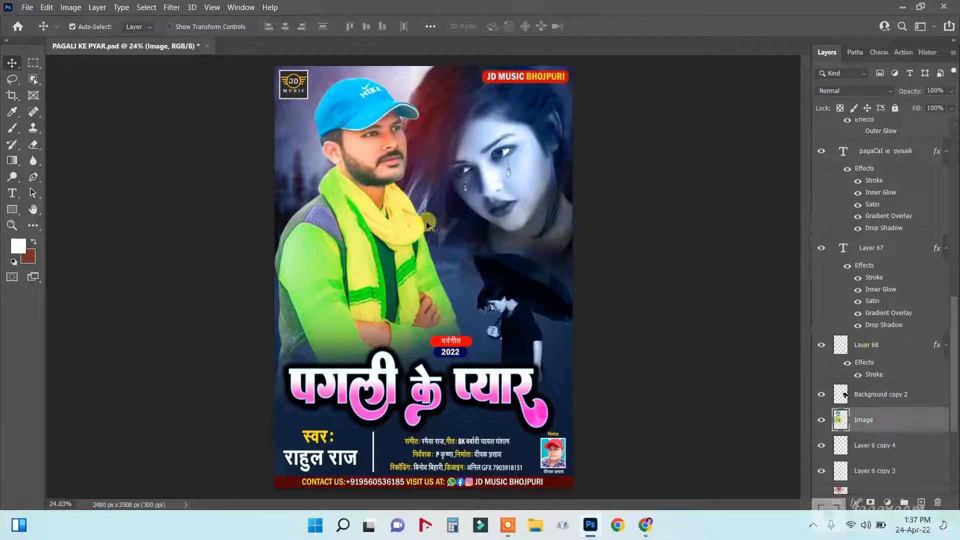
# Nudge the merged photo, then toggle Layer 54 copy 5 and Layer 65 to check them.
pyautogui.moveTo(363, 137); pyautogui.dragTo(361, 137)
pyautogui.rightClick(428, 122)
pyautogui.click(467, 129)
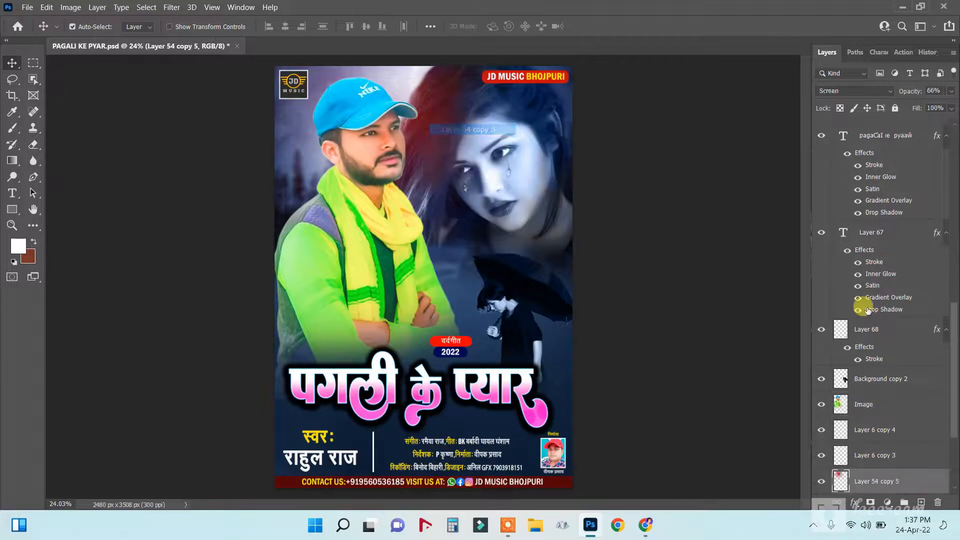
pyautogui.click(820, 481)
pyautogui.click(820, 482)
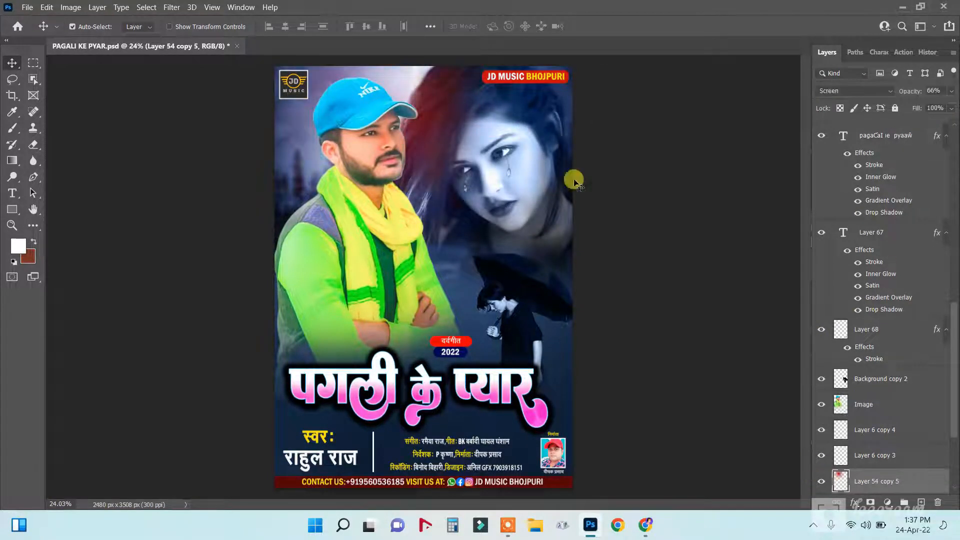
pyautogui.scroll(3, 493, 173)
pyautogui.rightClick(566, 147)
pyautogui.click(585, 150)
pyautogui.scroll(-3, 862, 415)
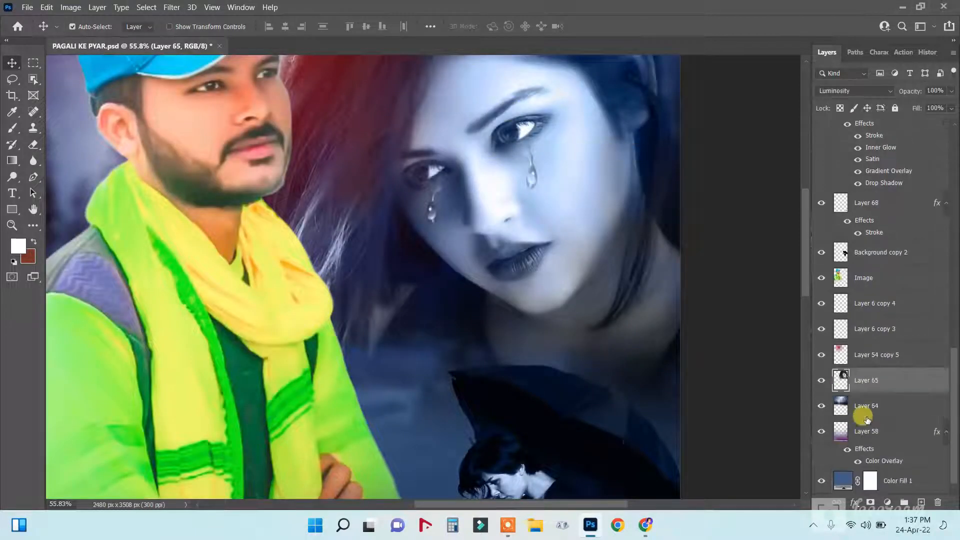
pyautogui.click(821, 380)
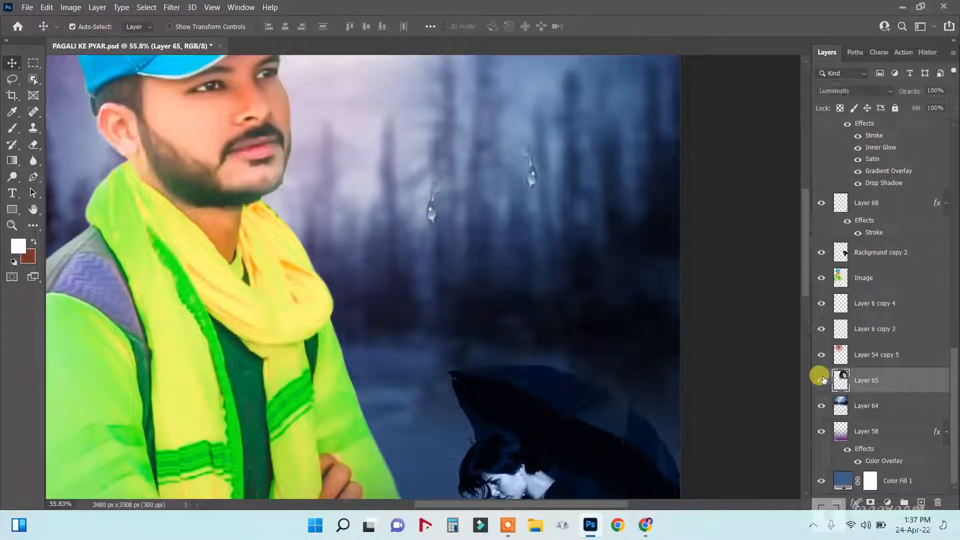
pyautogui.click(821, 379)
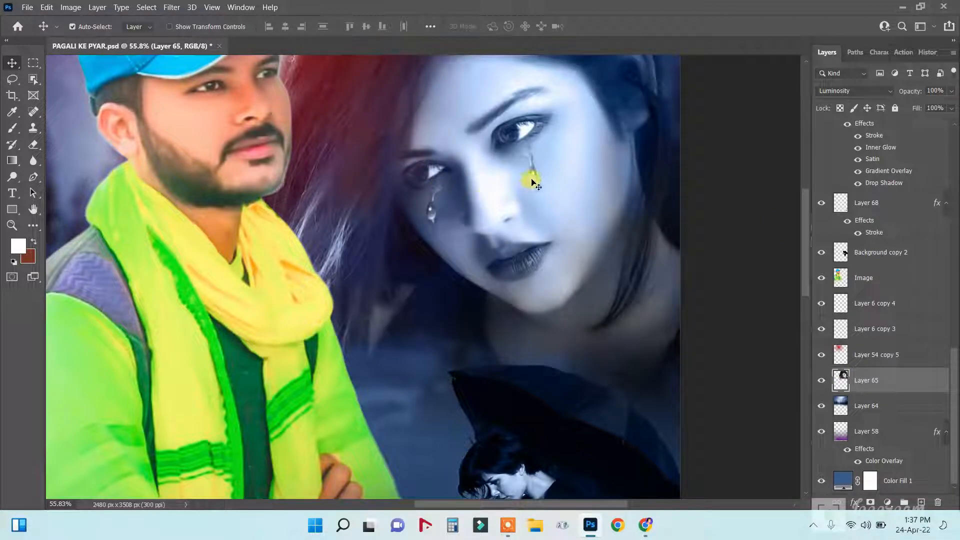
# Try moving the woman's face and the umbrella boy, undoing both moves.
pyautogui.rightClick(532, 183)
pyautogui.click(555, 185)
pyautogui.moveTo(518, 184); pyautogui.dragTo(577, 214)
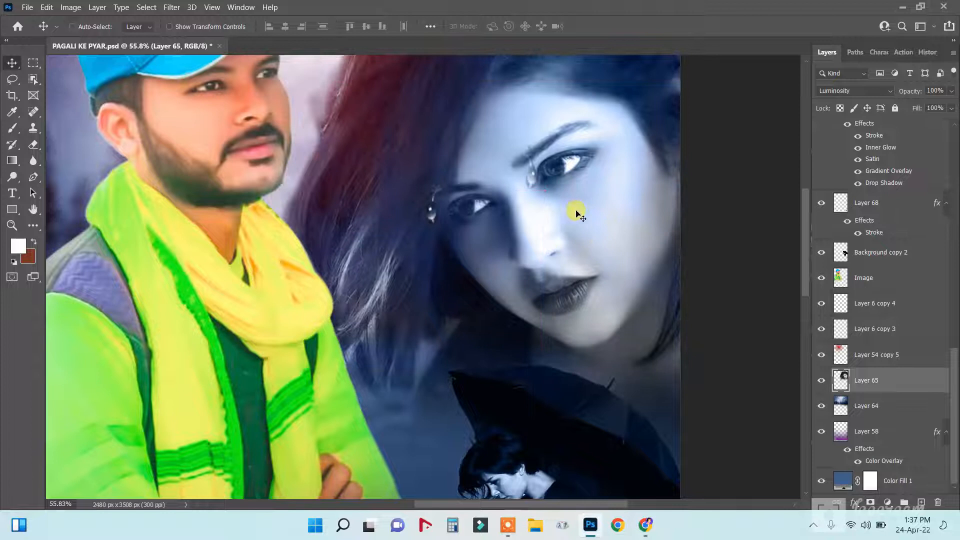
pyautogui.hotkey('ctrl', 'z')
pyautogui.hotkey('ctrl', '0')
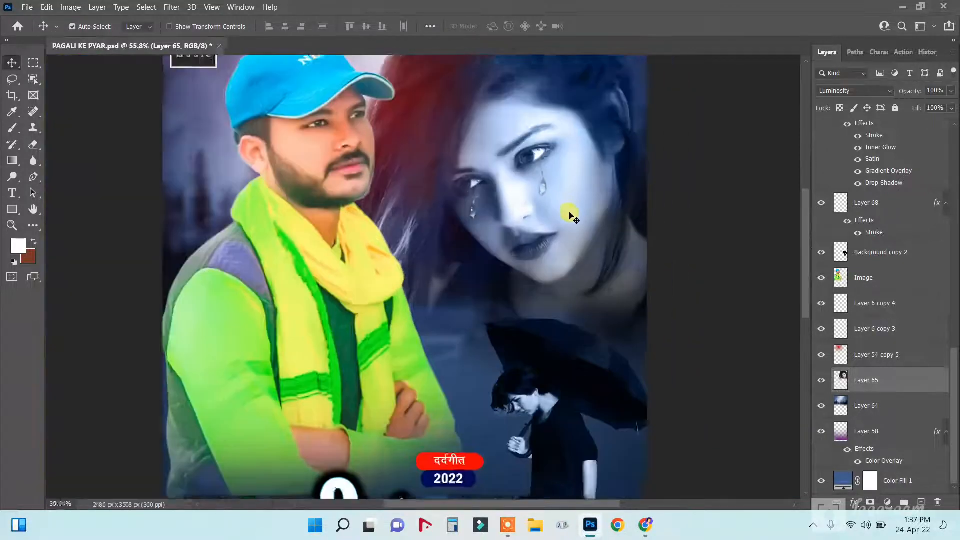
pyautogui.rightClick(548, 368)
pyautogui.click(580, 370)
pyautogui.moveTo(570, 373); pyautogui.dragTo(576, 354)
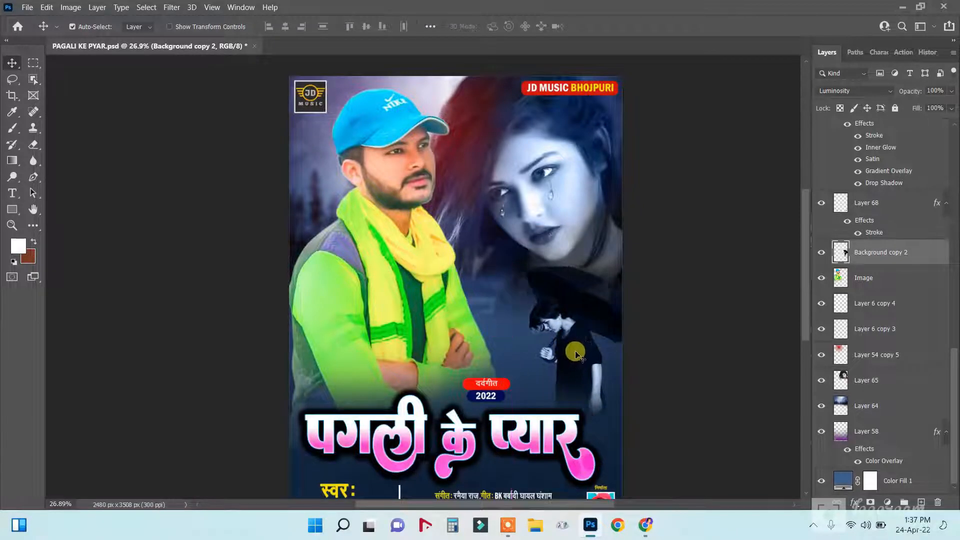
pyautogui.hotkey('ctrl', 'z')
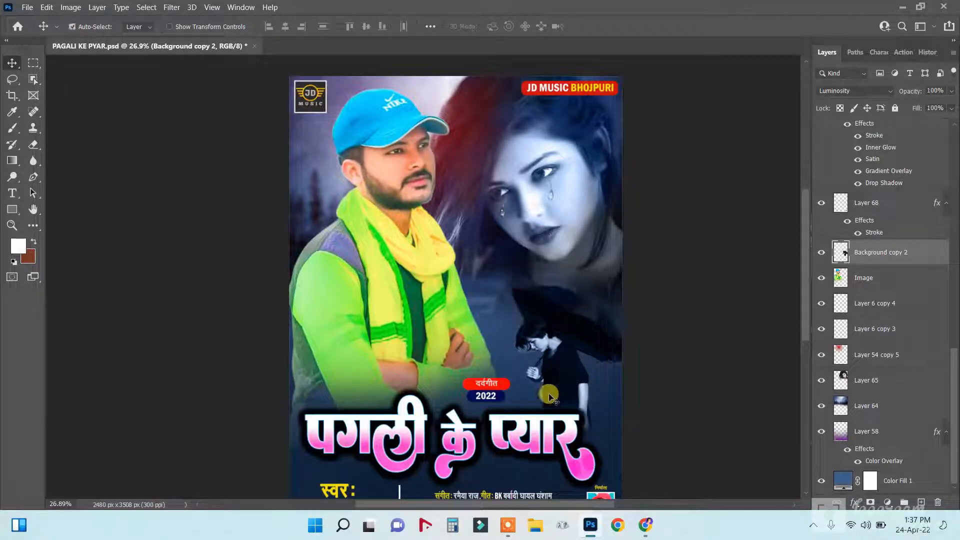
pyautogui.scroll(-1, 548, 394)
pyautogui.scroll(4, 532, 396)
pyautogui.scroll(-3, 435, 412)
pyautogui.scroll(2, 333, 414)
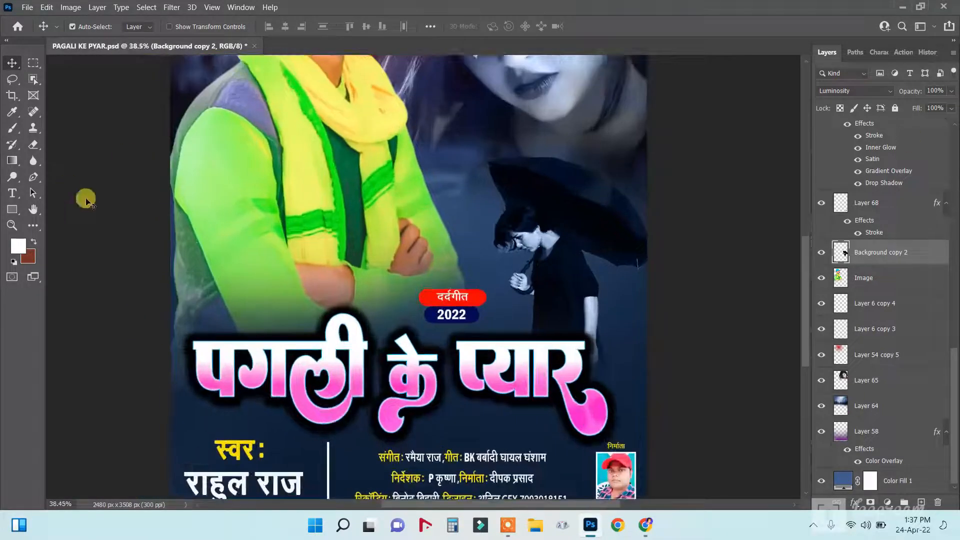
# Replace the title पगली के प्यार with तोहरा प्यार मे in the DGCally-10 font.
pyautogui.click(14, 200)
pyautogui.moveTo(197, 353); pyautogui.dragTo(636, 380)
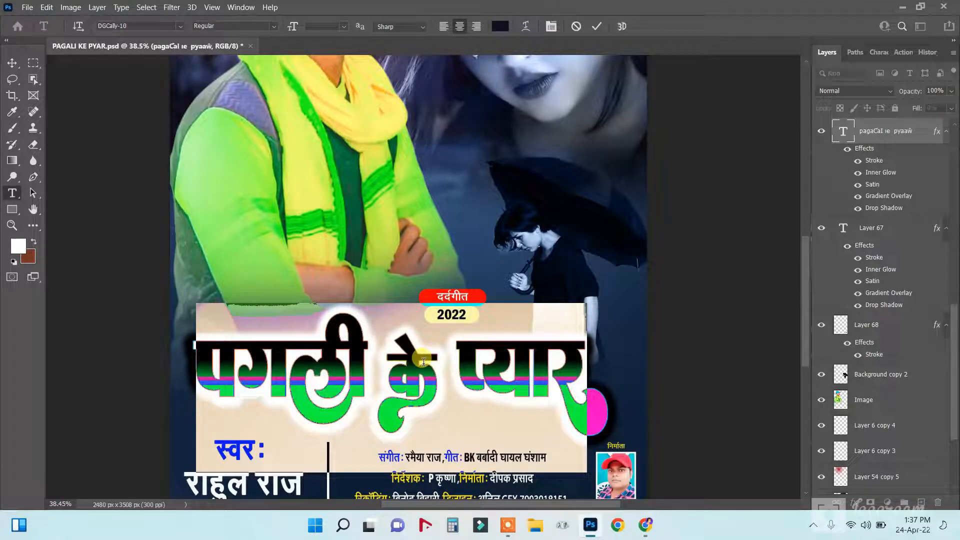
pyautogui.write('T')
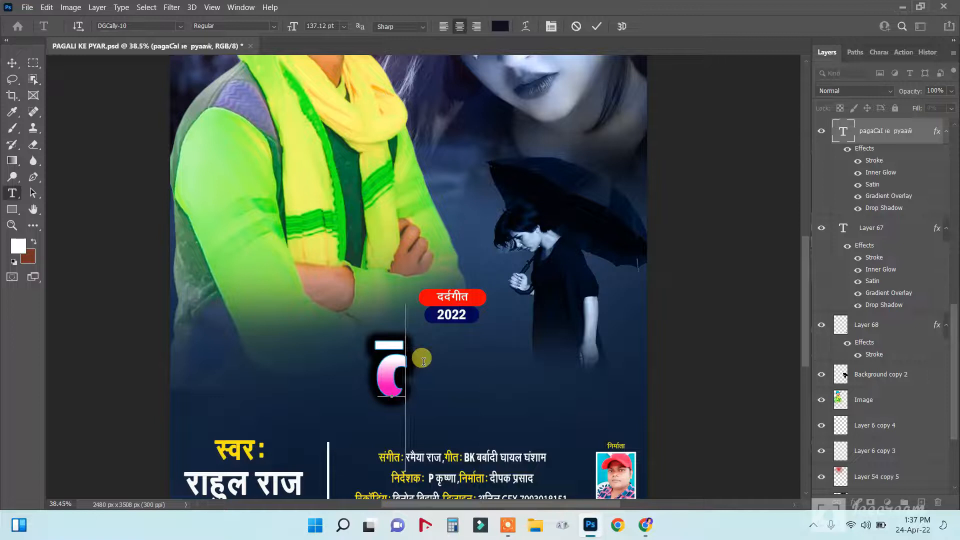
pyautogui.write('aa')
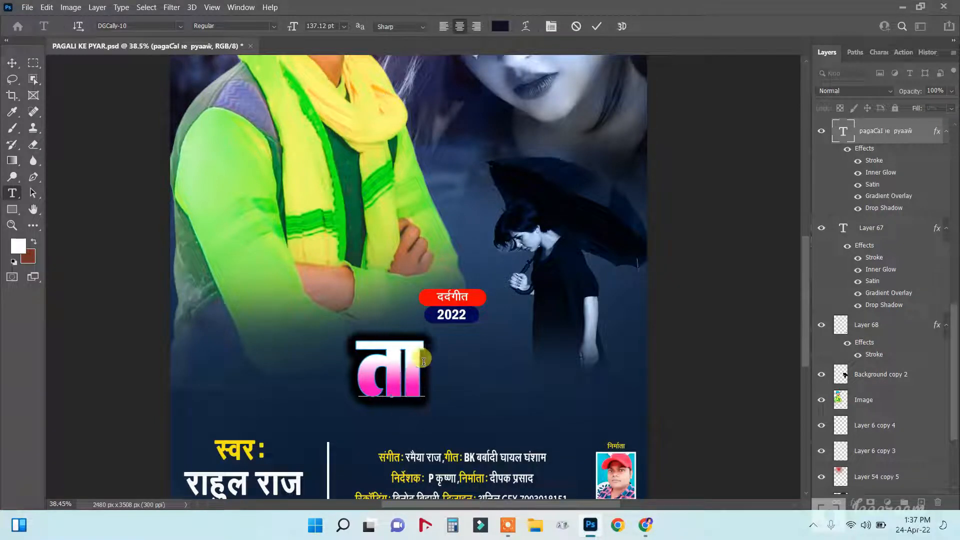
pyautogui.write('s')
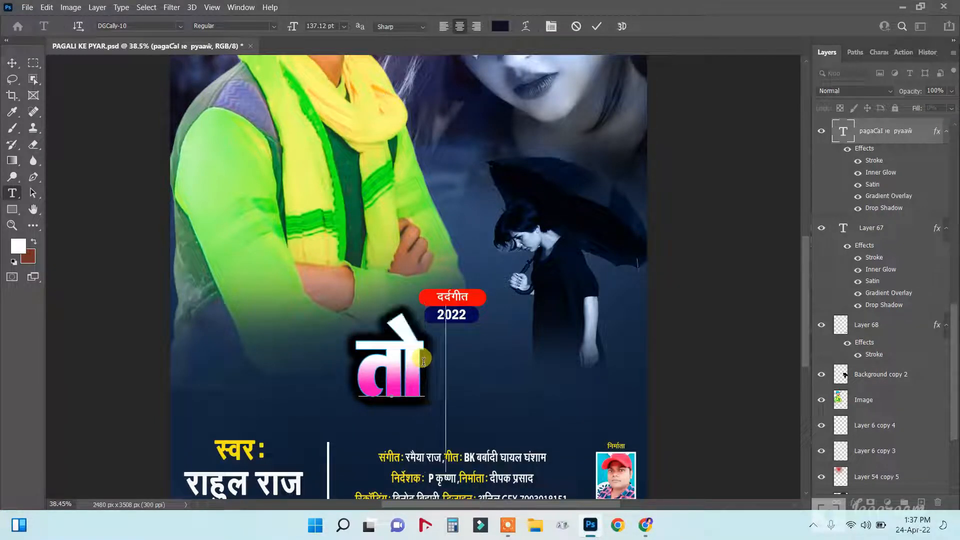
pyautogui.write('gjk')
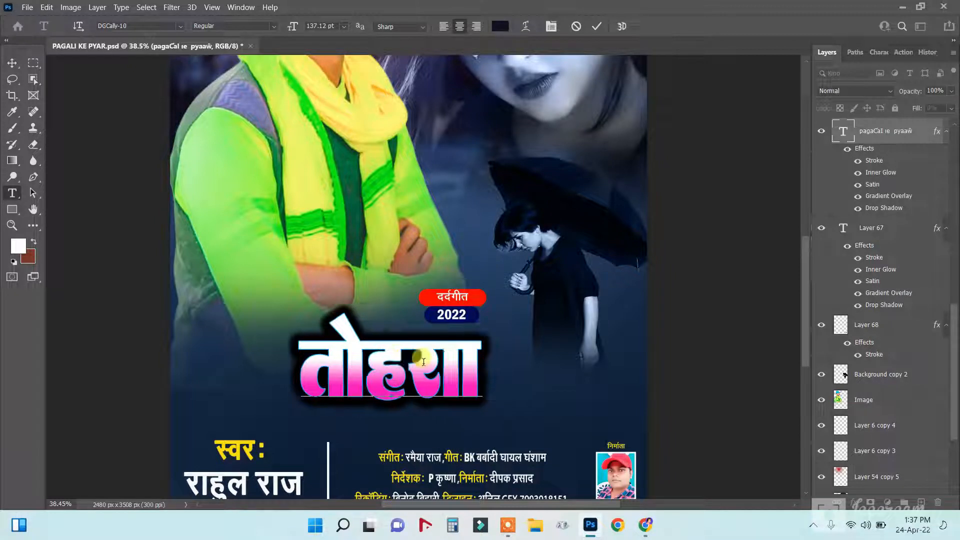
pyautogui.write('k')
pyautogui.press('BackSpace')
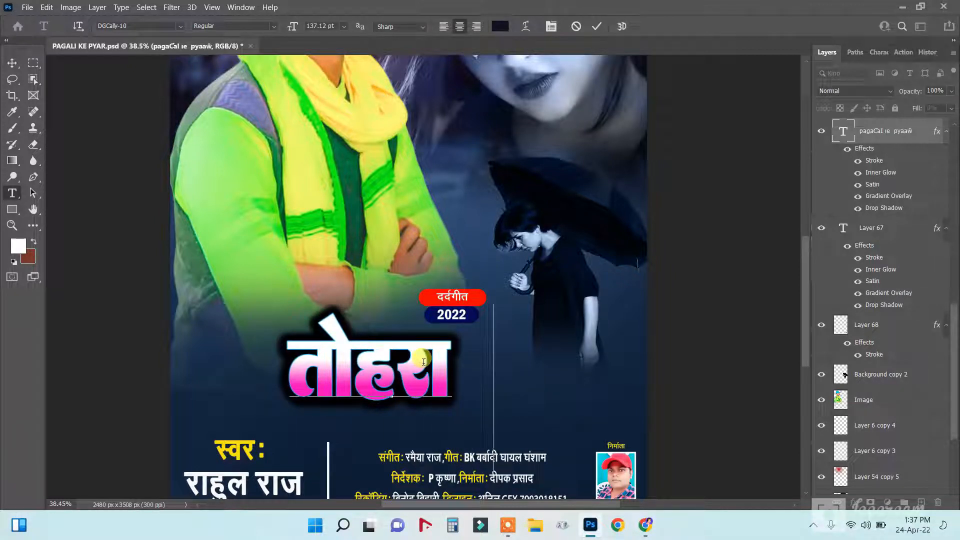
pyautogui.write('ij')
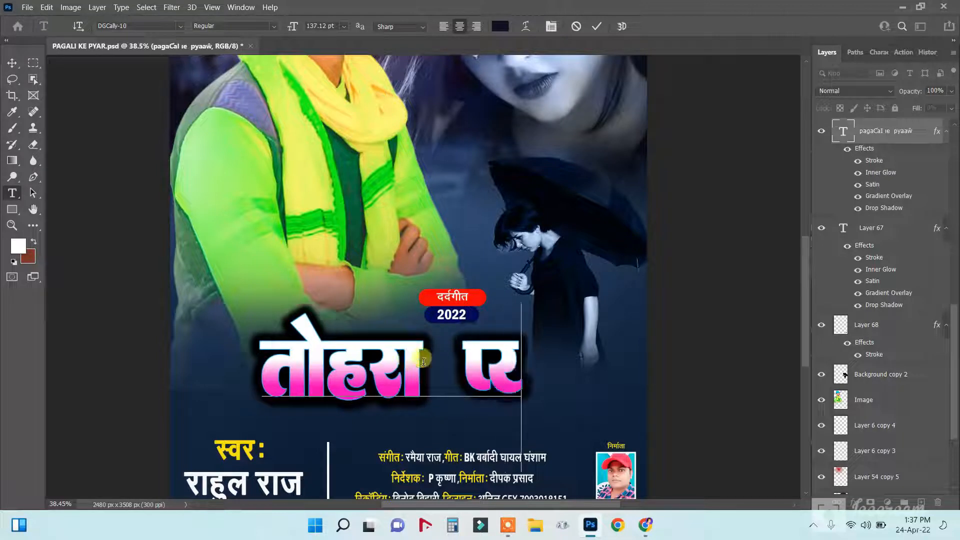
pyautogui.write('kkj')
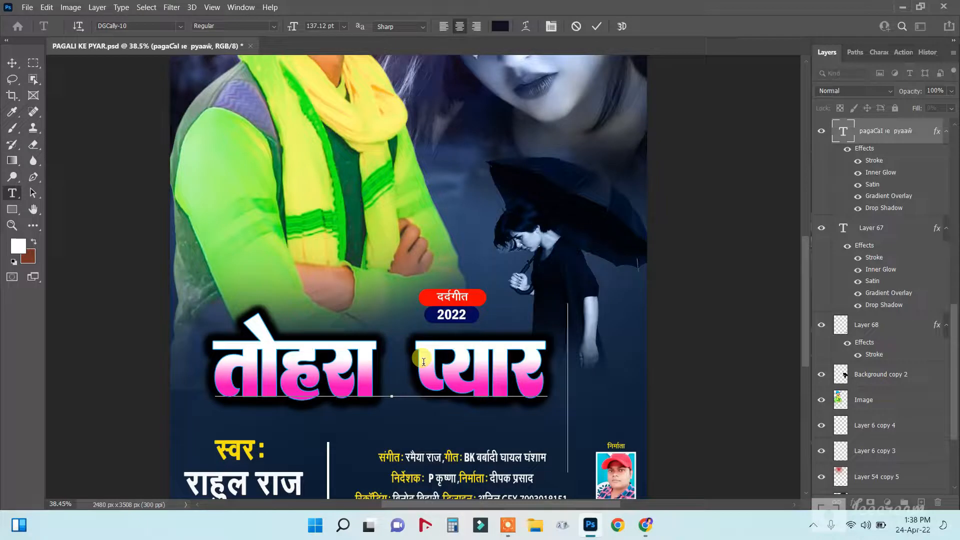
pyautogui.write(' es')
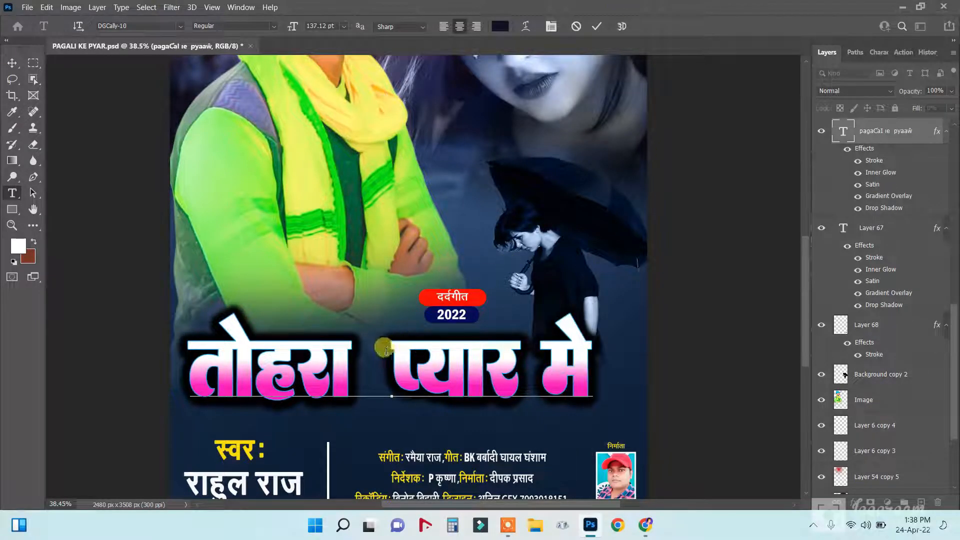
pyautogui.press('BackSpace')
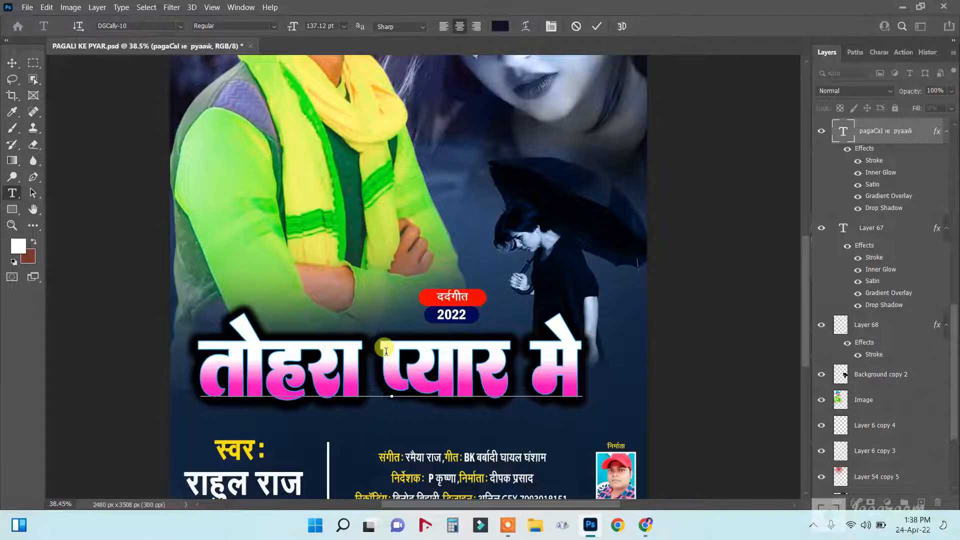
pyautogui.scroll(-2, 334, 322)
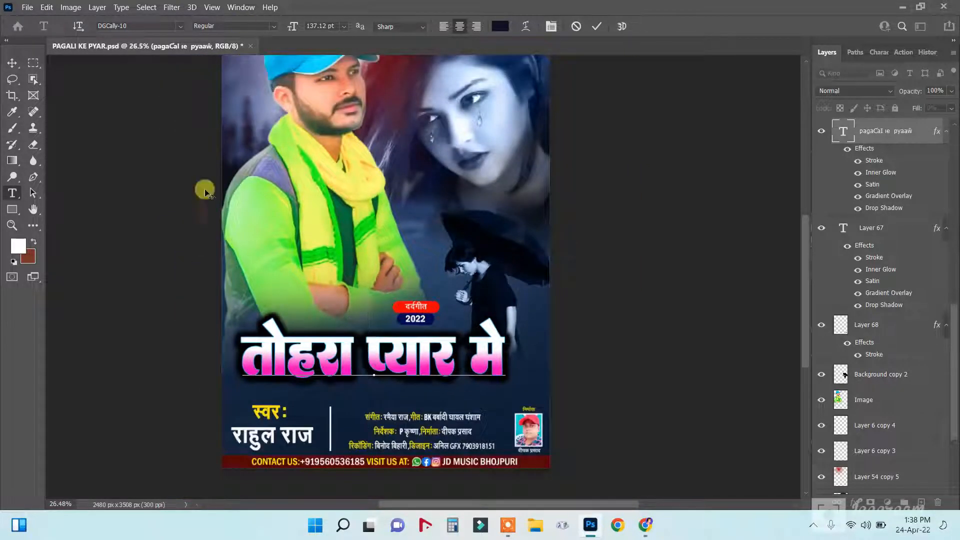
# Commit the title and move it lower, leaving the 2022 badge in its place.
pyautogui.click(12, 63)
pyautogui.moveTo(338, 356)
pyautogui.mouseDown()
pyautogui.moveTo(322, 363)
pyautogui.moveTo(348, 366)
pyautogui.mouseUp()
pyautogui.rightClick(413, 312)
pyautogui.click(428, 318)
pyautogui.moveTo(420, 304); pyautogui.dragTo(408, 322)
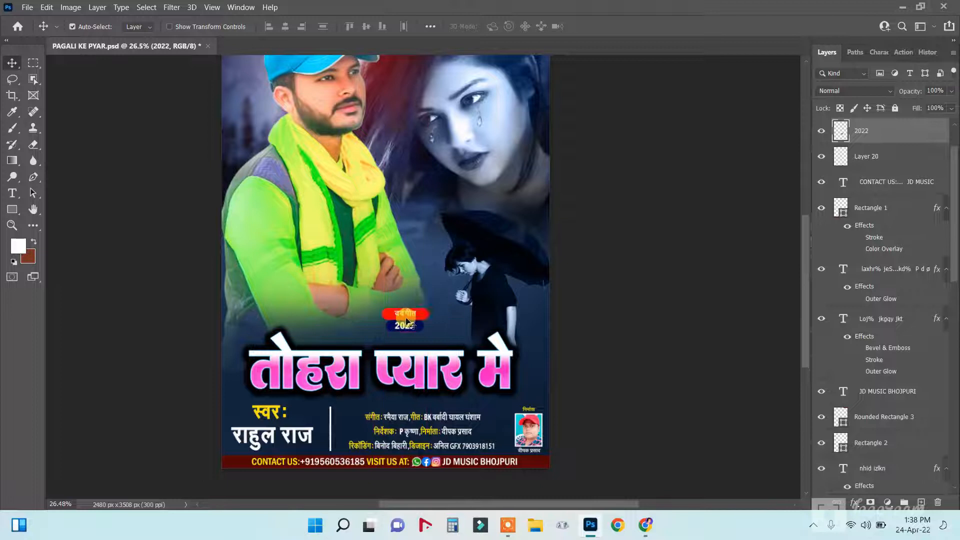
pyautogui.hotkey('ctrl', 'z')
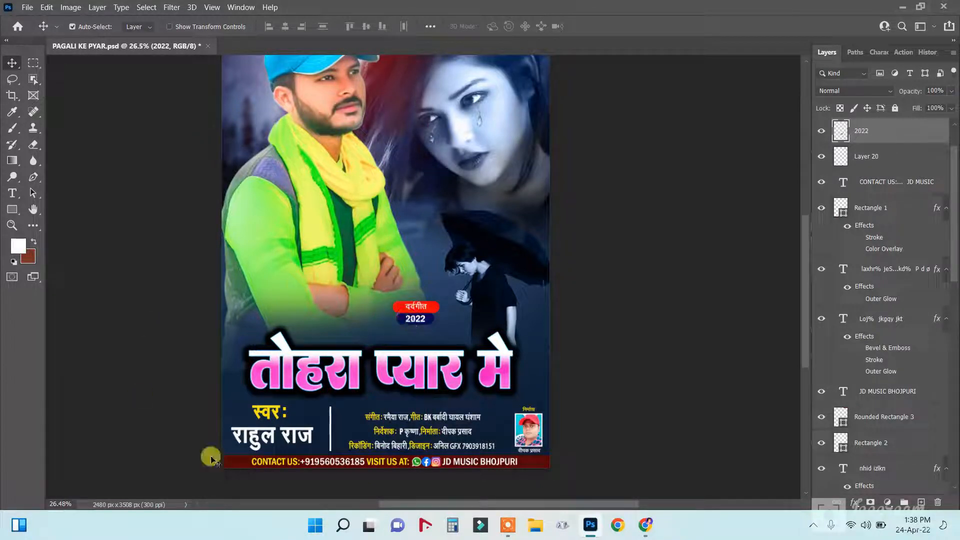
# Reposition the credits text block and nudge the स्वर singer-name text slightly left.
pyautogui.rightClick(409, 418)
pyautogui.click(440, 425)
pyautogui.moveTo(430, 425); pyautogui.dragTo(430, 425)
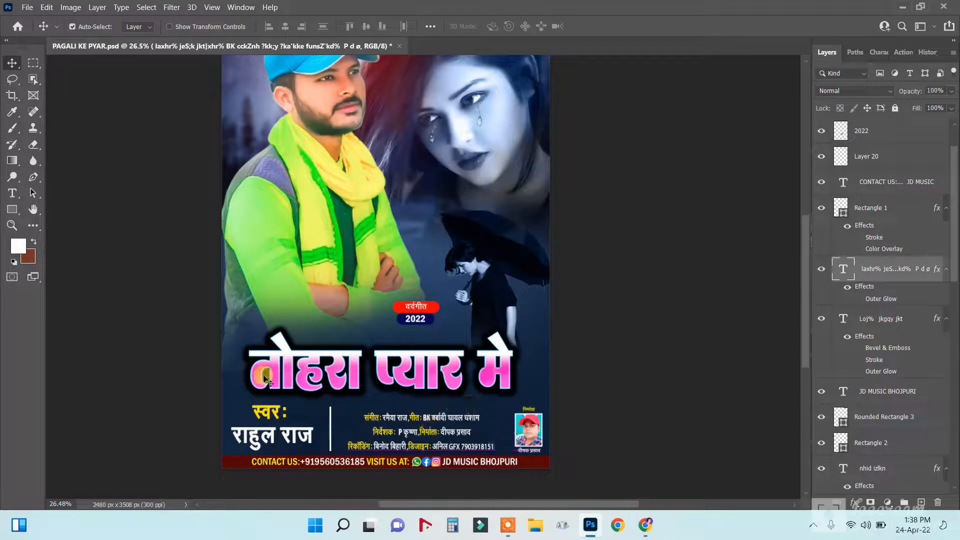
pyautogui.rightClick(270, 405)
pyautogui.click(278, 427)
pyautogui.moveTo(278, 426); pyautogui.dragTo(277, 425)
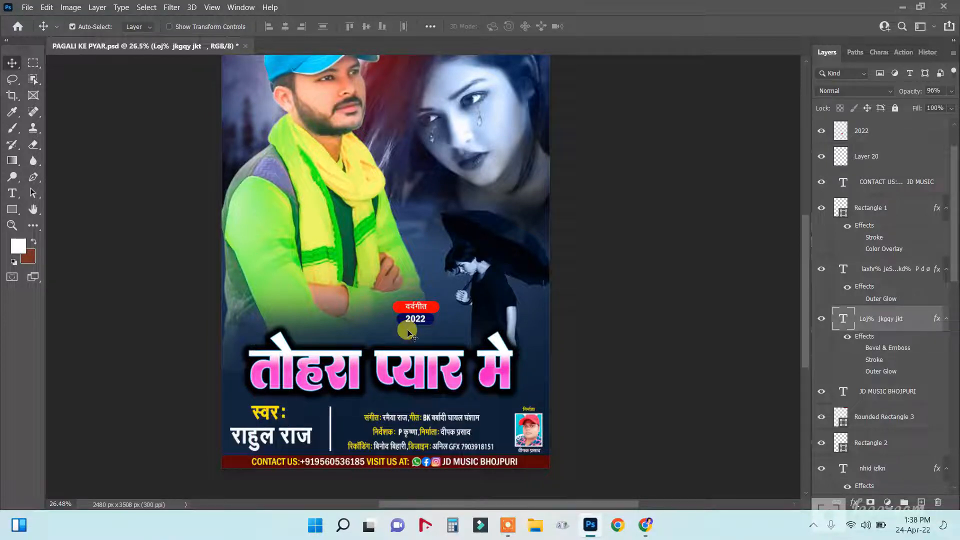
pyautogui.scroll(-3, 404, 330)
pyautogui.scroll(3, 356, 142)
pyautogui.scroll(1, 357, 143)
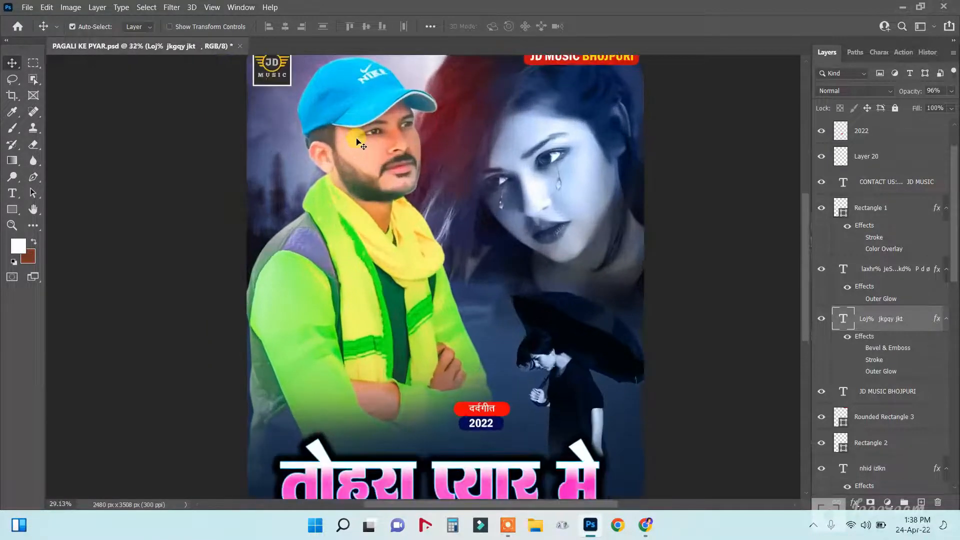
pyautogui.scroll(-3, 357, 144)
pyautogui.scroll(2, 355, 136)
pyautogui.click(356, 136)
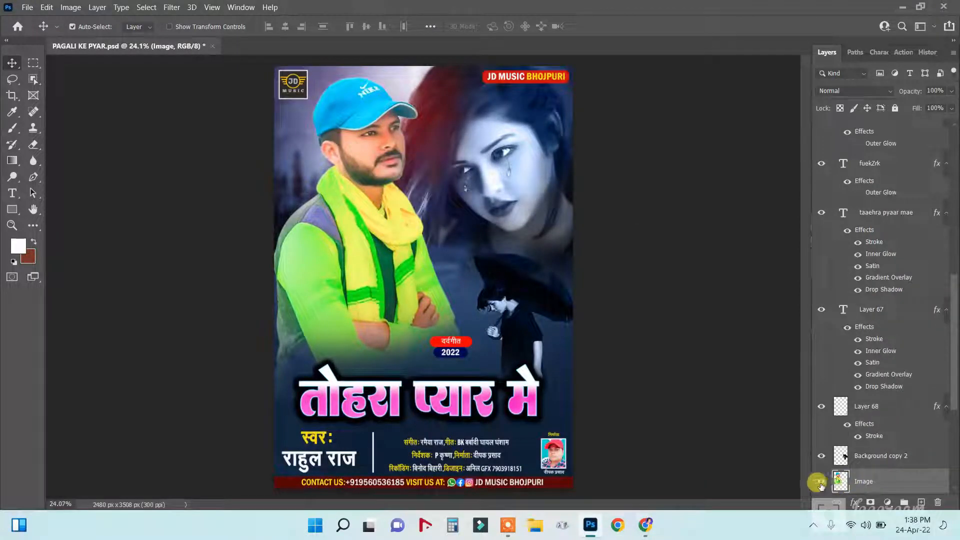
pyautogui.click(872, 485)
pyautogui.click(948, 503)
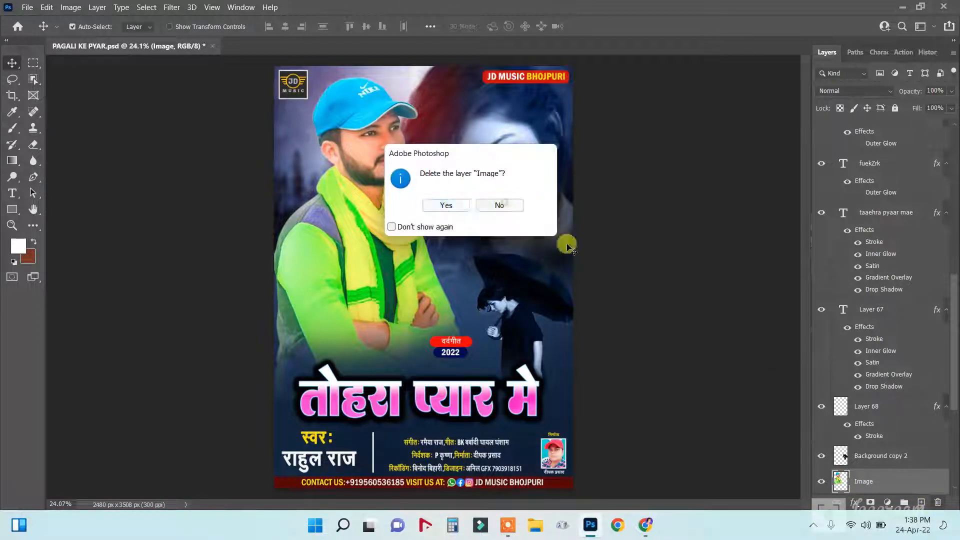
pyautogui.click(501, 205)
# Hide the man's Image layer and open 87.png from the Downloads folder.
pyautogui.click(823, 482)
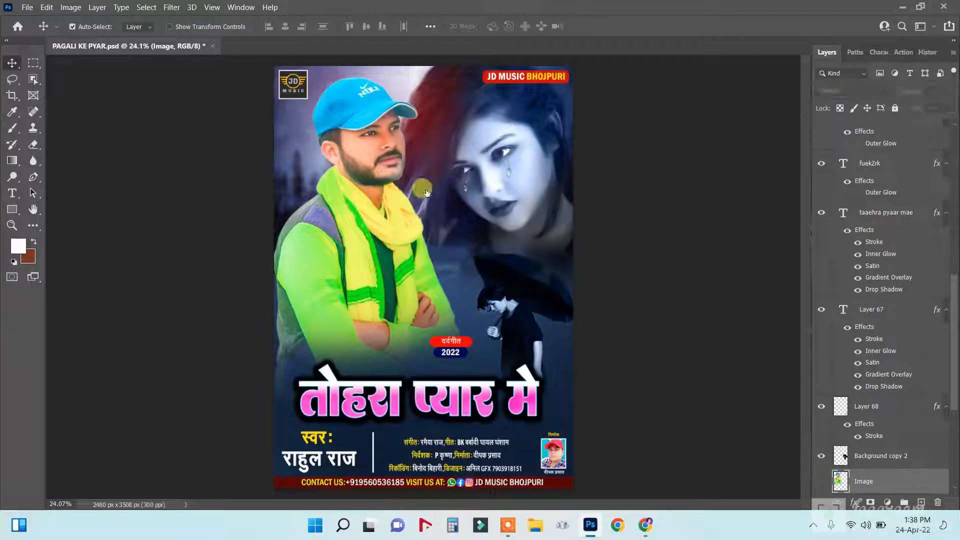
pyautogui.hotkey('ctrl', '-')
pyautogui.click(26, 14)
pyautogui.click(38, 32)
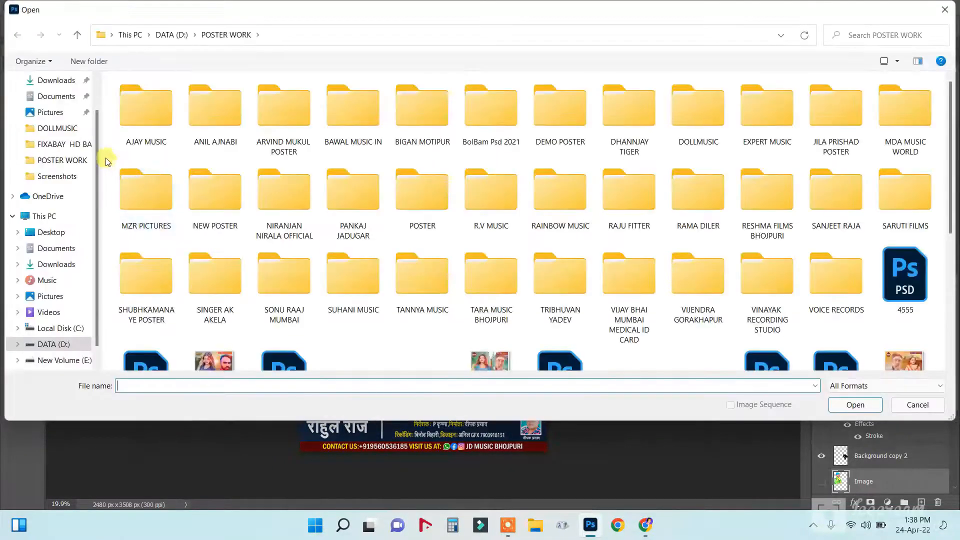
pyautogui.click(54, 95)
pyautogui.click(55, 82)
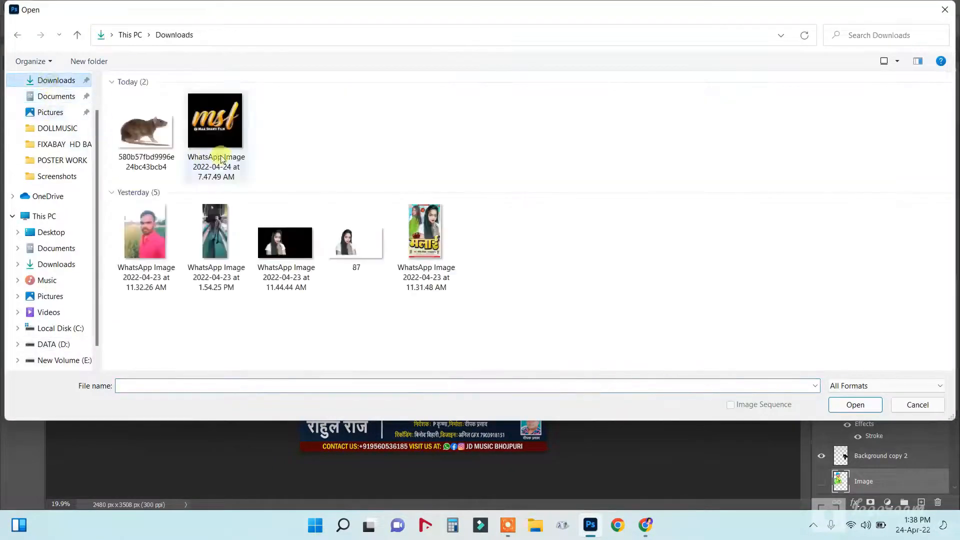
pyautogui.doubleClick(358, 242)
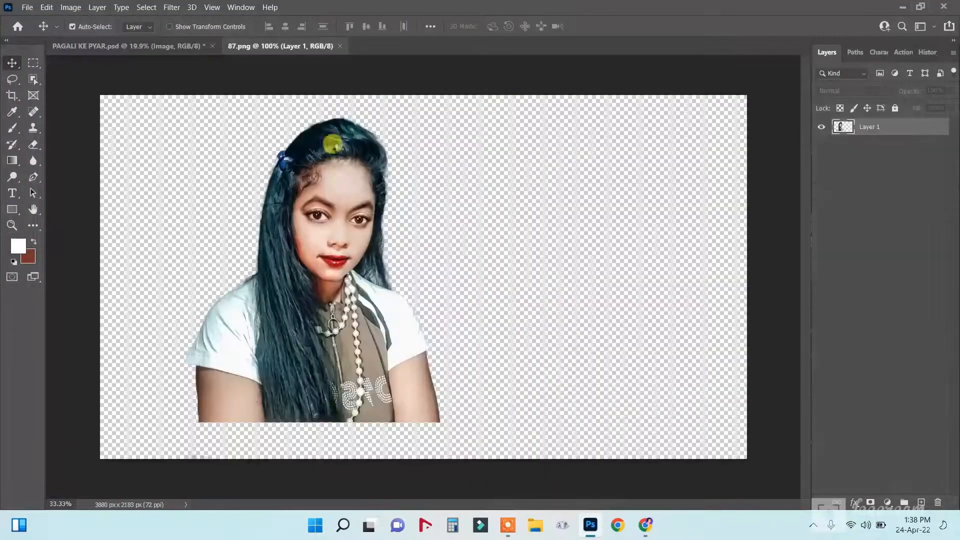
# Drag the girl's cutout from 87.png onto the PAGALI KE PYAR poster.
pyautogui.scroll(2, 336, 192)
pyautogui.scroll(-3, 335, 192)
pyautogui.moveTo(337, 192); pyautogui.dragTo(410, 222)
pyautogui.moveTo(360, 204); pyautogui.dragTo(372, 235)
# Scale the girl's photo to about 121% and move it up-left where the man was.
pyautogui.hotkey('ctrl', 't')
pyautogui.moveTo(441, 353); pyautogui.dragTo(474, 397)
pyautogui.moveTo(399, 255); pyautogui.dragTo(394, 231)
pyautogui.press('Return')
pyautogui.click(33, 145)
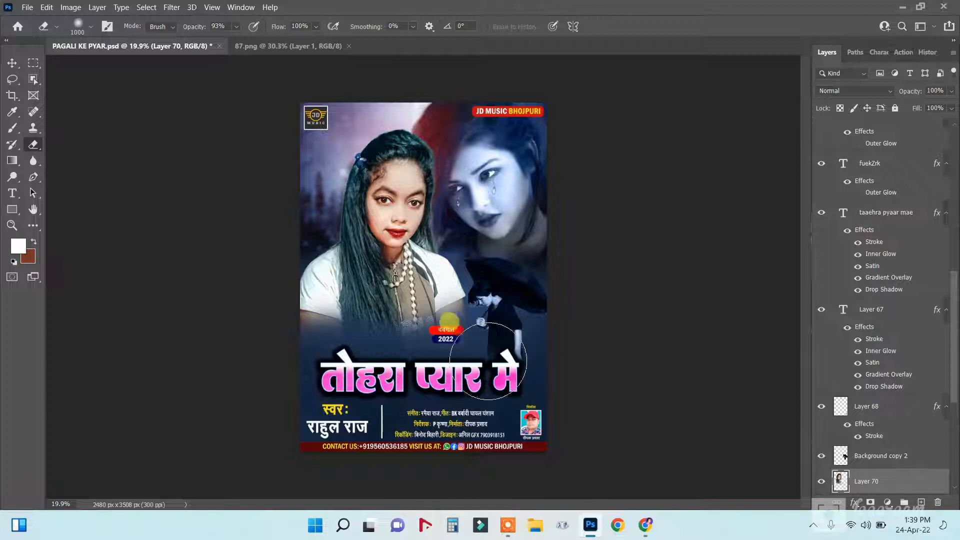
# Shift the girl's photo down and left, then select the title text layer.
pyautogui.click(12, 63)
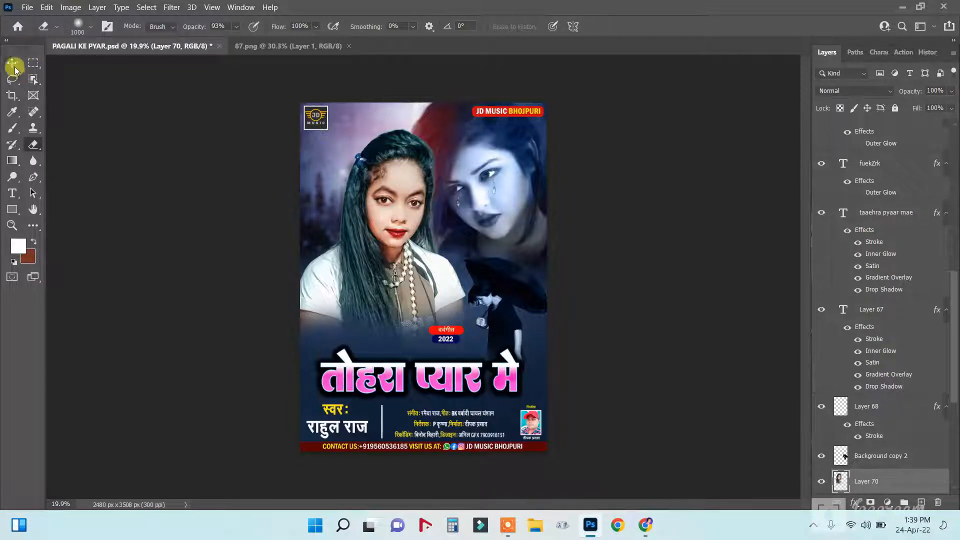
pyautogui.moveTo(385, 184)
pyautogui.mouseDown()
pyautogui.moveTo(377, 200)
pyautogui.moveTo(373, 193)
pyautogui.mouseUp()
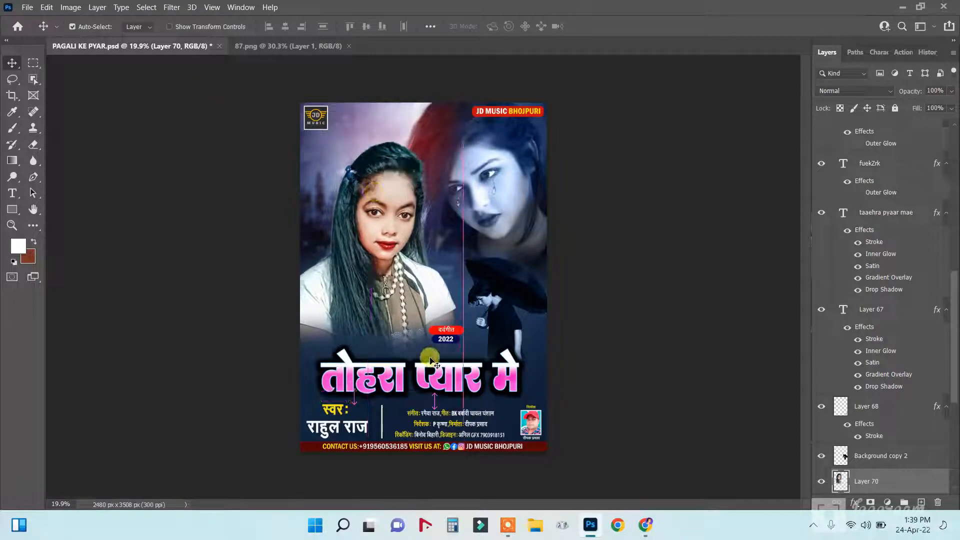
pyautogui.rightClick(420, 371)
pyautogui.click(438, 380)
pyautogui.scroll(1, 440, 383)
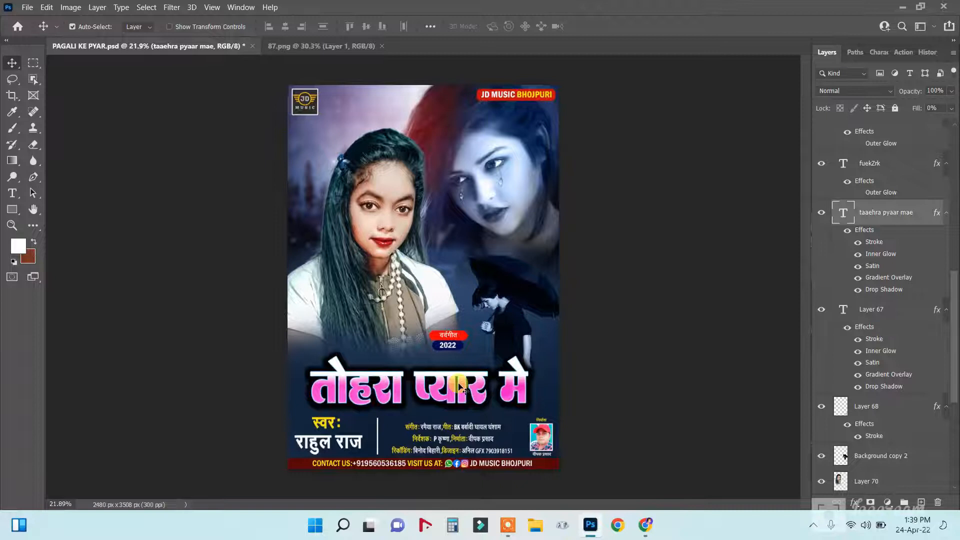
# Enlarge the title तोहरा प्यार मे to 153 pt and recentre it on the poster.
pyautogui.click(12, 193)
pyautogui.click(410, 388)
pyautogui.hotkey('ctrl', 'a')
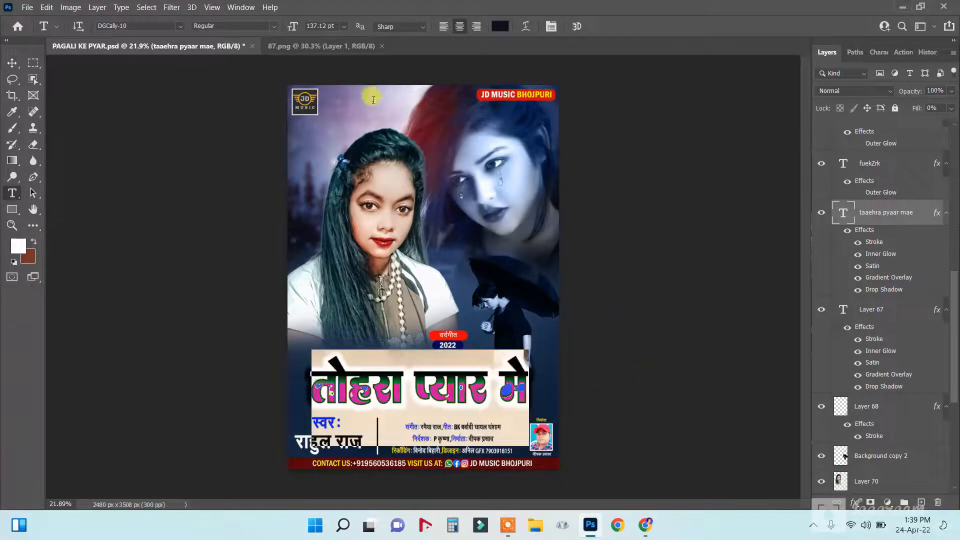
pyautogui.moveTo(293, 26); pyautogui.dragTo(300, 26)
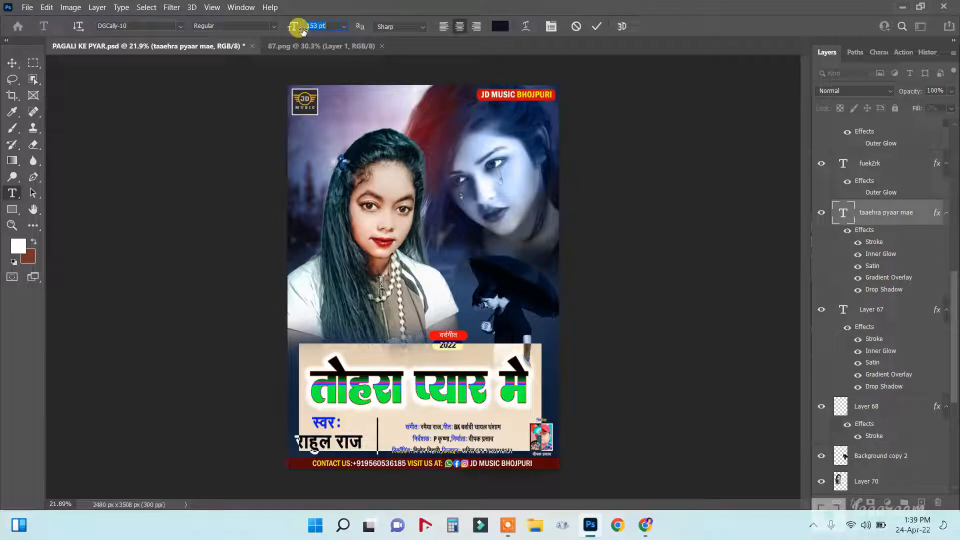
pyautogui.click(11, 64)
pyautogui.moveTo(391, 382); pyautogui.dragTo(392, 386)
pyautogui.rightClick(392, 384)
pyautogui.click(408, 388)
pyautogui.click(855, 503)
pyautogui.click(878, 461)
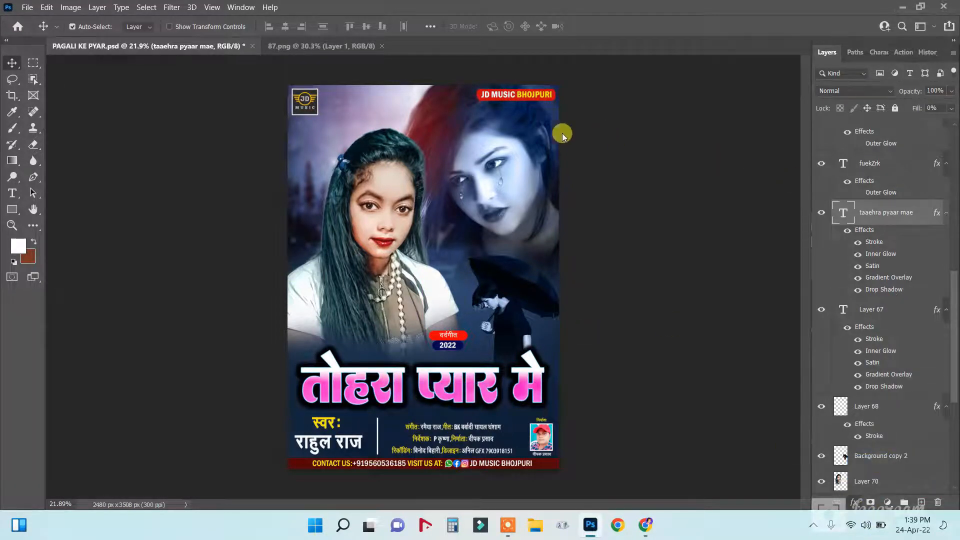
# Replace the title's pink Gradient Overlay with a gold #e3bc07-to-white gradient.
pyautogui.moveTo(584, 103); pyautogui.dragTo(729, 119)
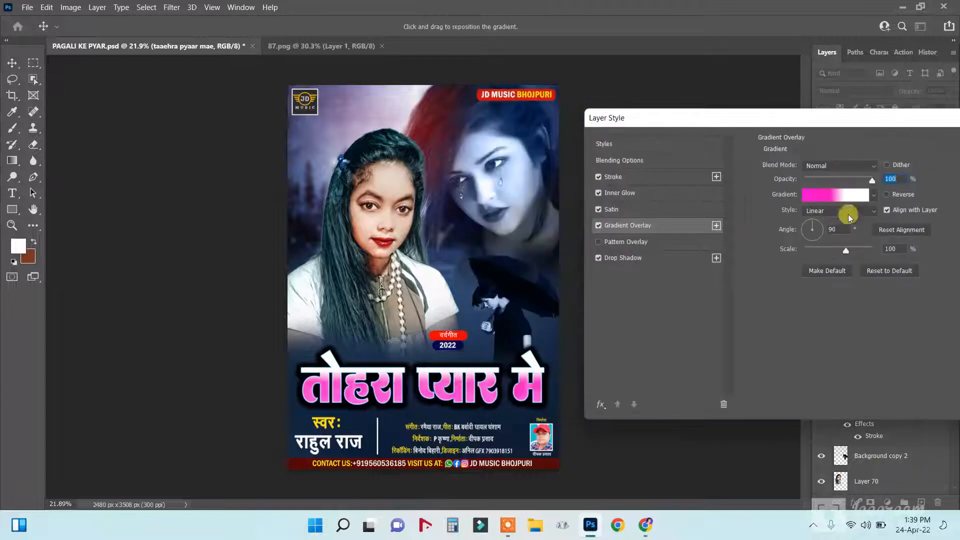
pyautogui.click(824, 198)
pyautogui.click(660, 362)
pyautogui.click(881, 414)
pyautogui.click(761, 362)
pyautogui.doubleClick(744, 349)
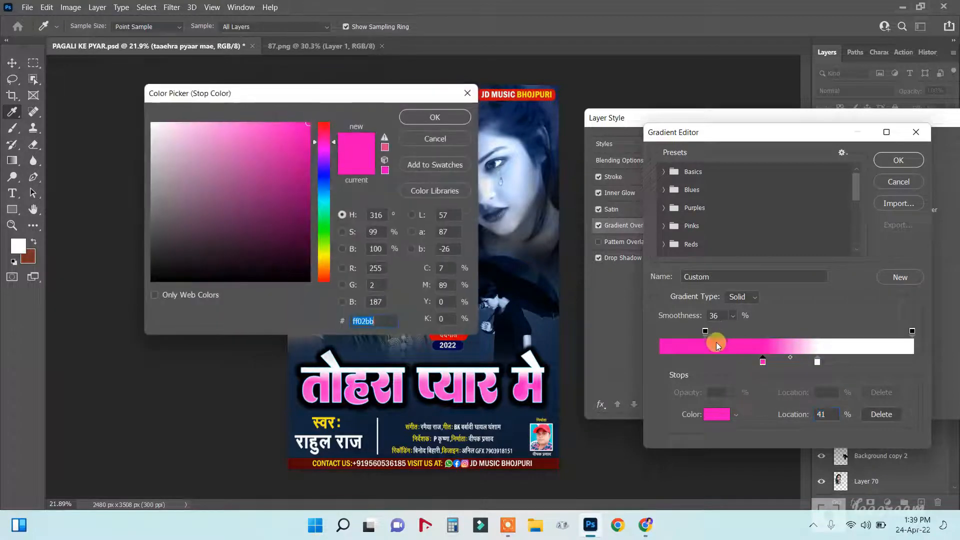
pyautogui.click(325, 257)
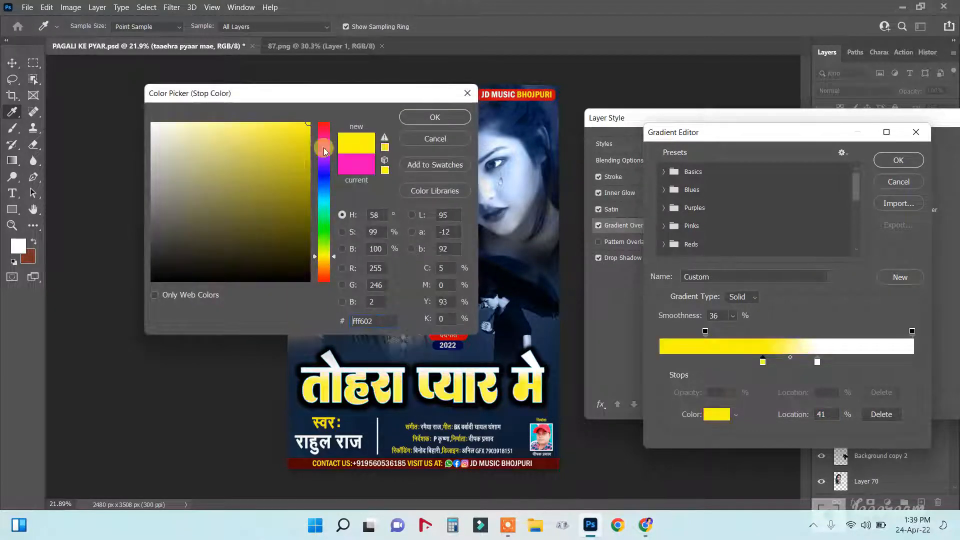
pyautogui.moveTo(325, 258); pyautogui.dragTo(326, 261)
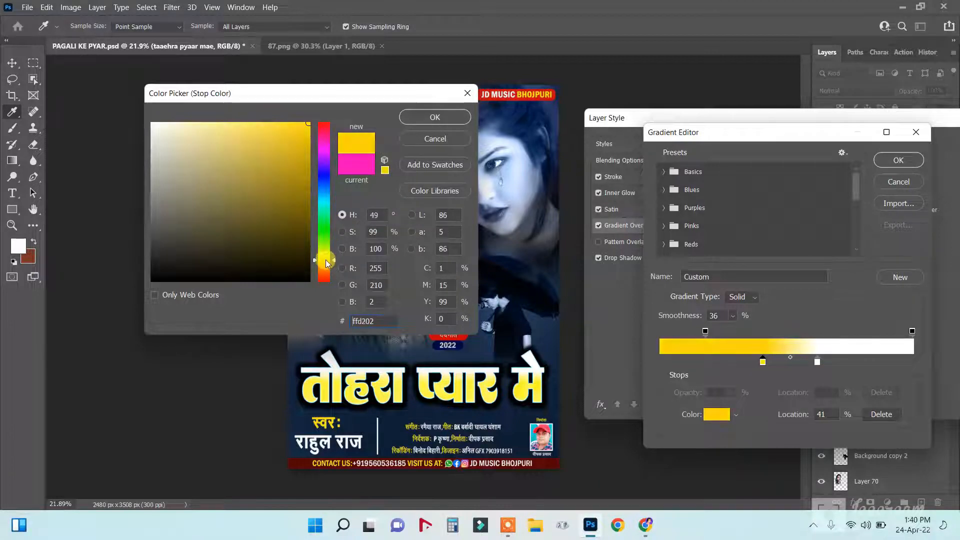
pyautogui.click(304, 149)
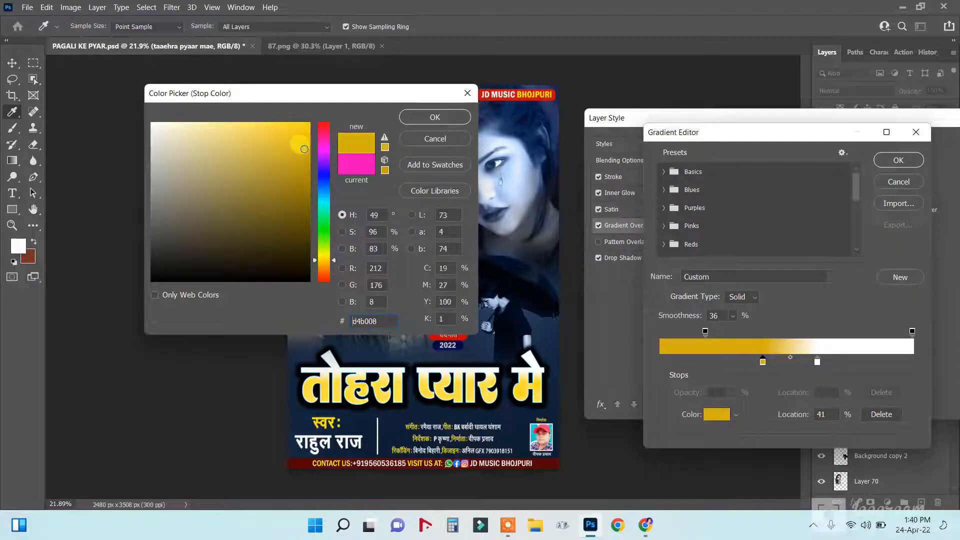
pyautogui.click(422, 120)
pyautogui.click(894, 160)
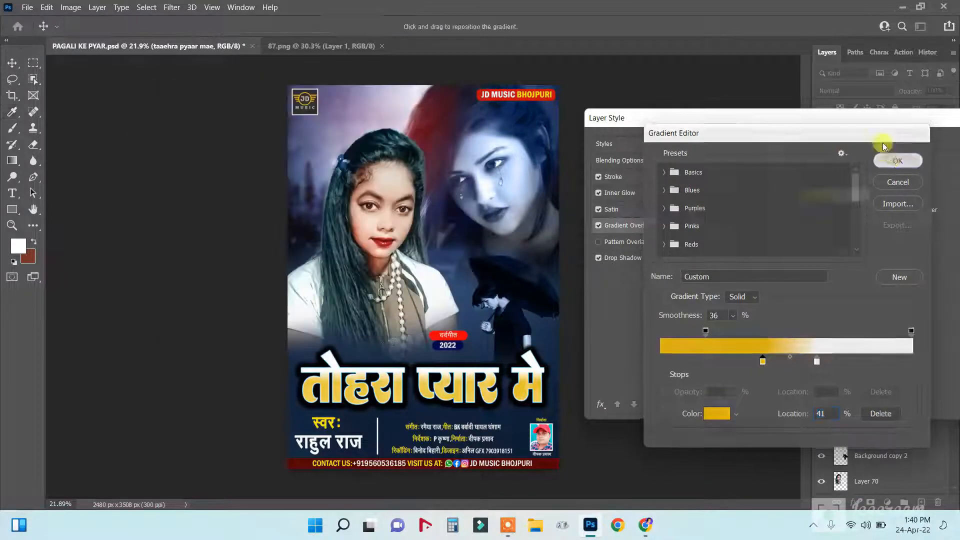
pyautogui.click(839, 150)
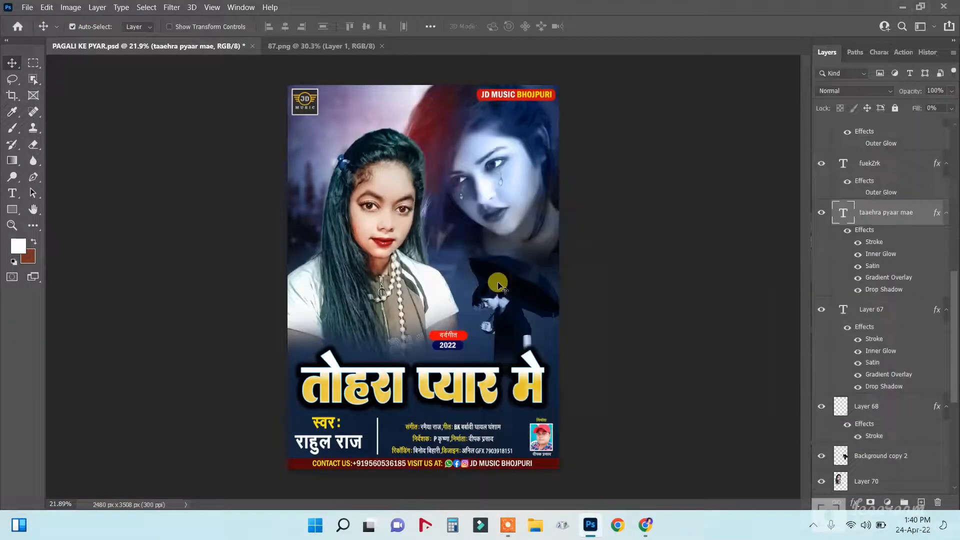
pyautogui.scroll(5, 399, 406)
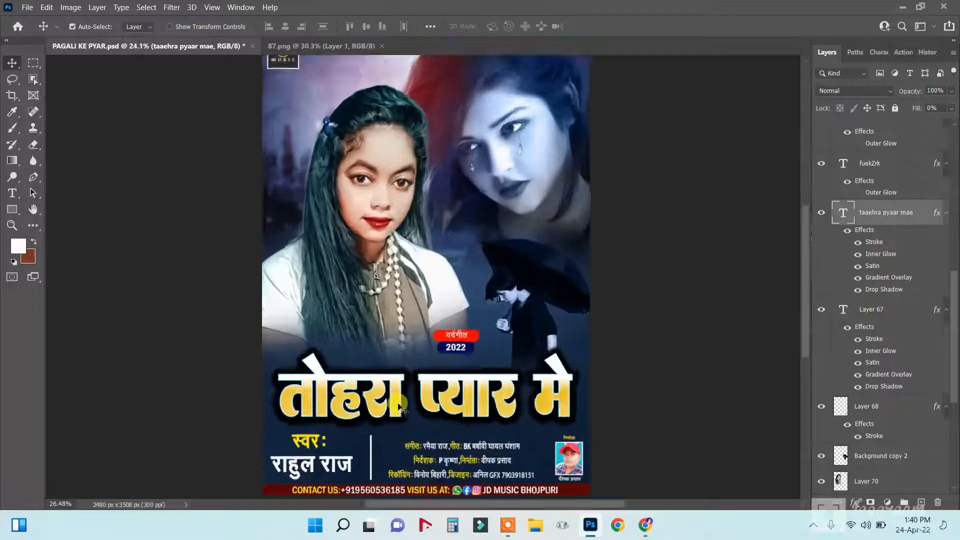
pyautogui.scroll(-4, 400, 406)
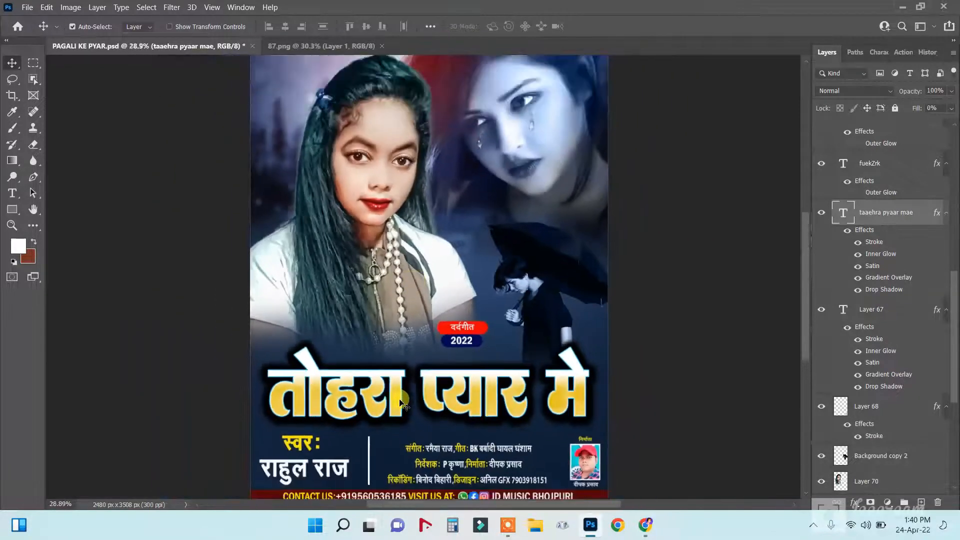
pyautogui.scroll(5, 438, 143)
pyautogui.scroll(3, 370, 141)
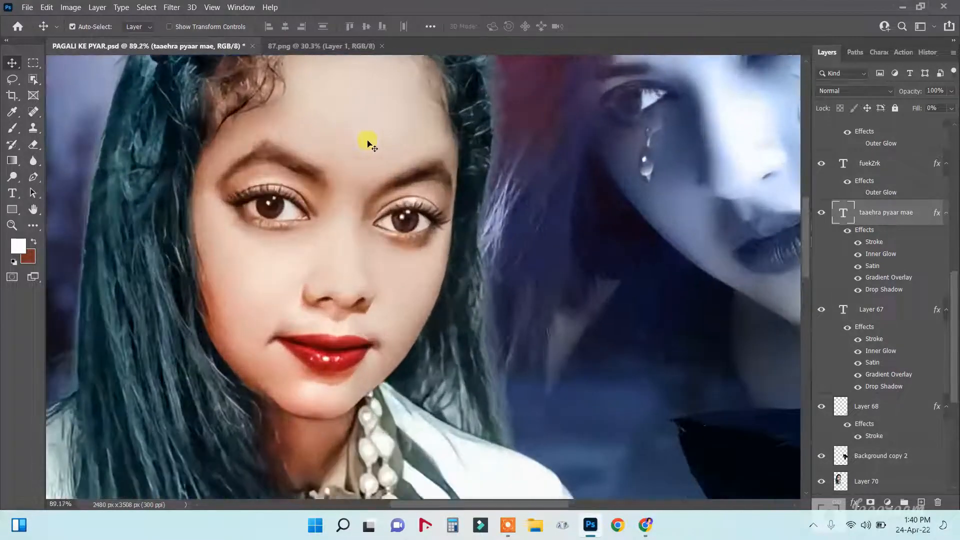
pyautogui.scroll(-5, 371, 144)
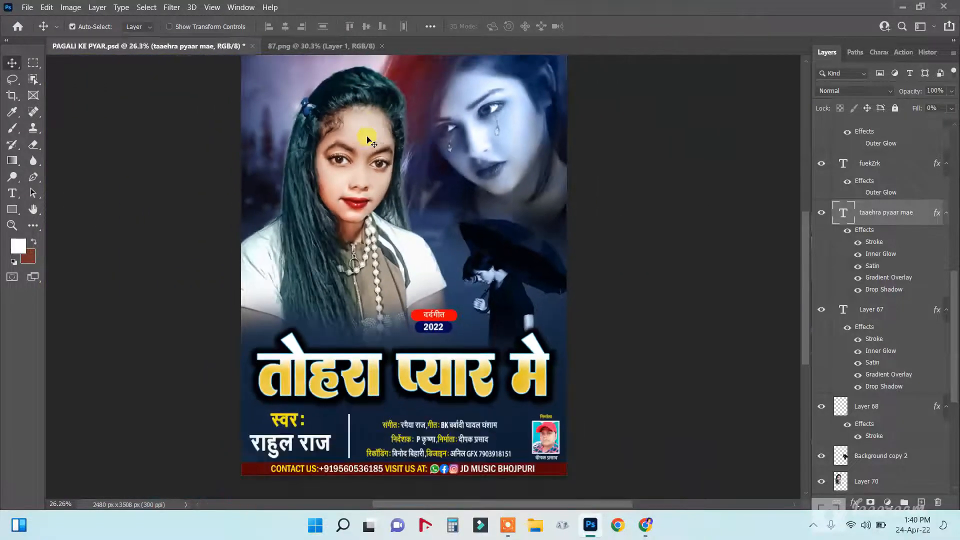
pyautogui.scroll(-2, 367, 139)
pyautogui.scroll(3, 512, 123)
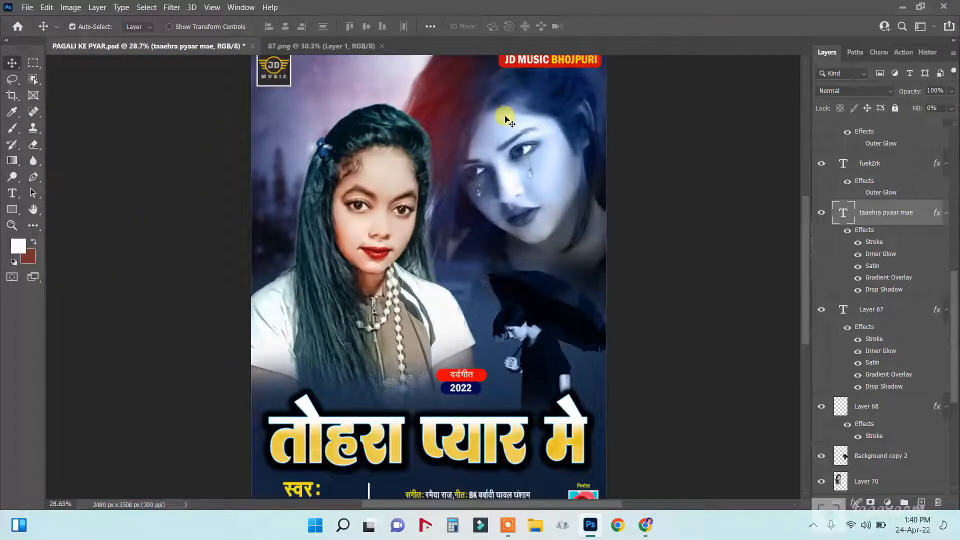
pyautogui.scroll(-2, 506, 120)
pyautogui.scroll(4, 502, 66)
pyautogui.scroll(-4, 534, 84)
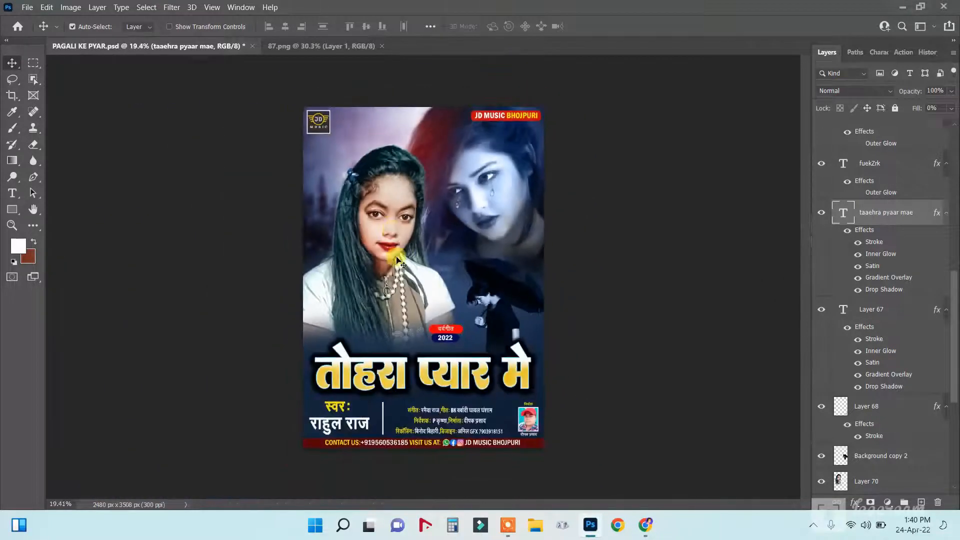
pyautogui.scroll(2, 396, 260)
pyautogui.scroll(-2, 449, 341)
pyautogui.scroll(4, 420, 378)
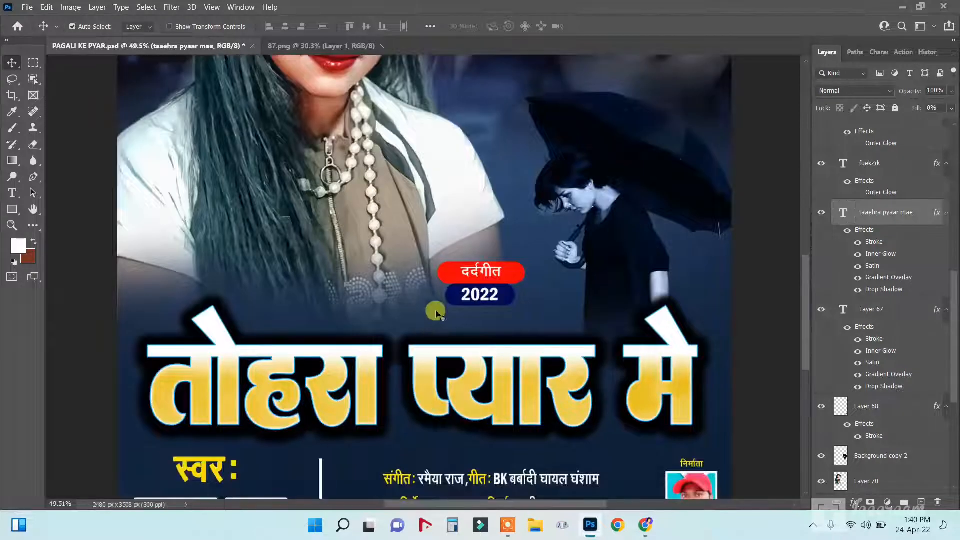
pyautogui.scroll(-4, 550, 313)
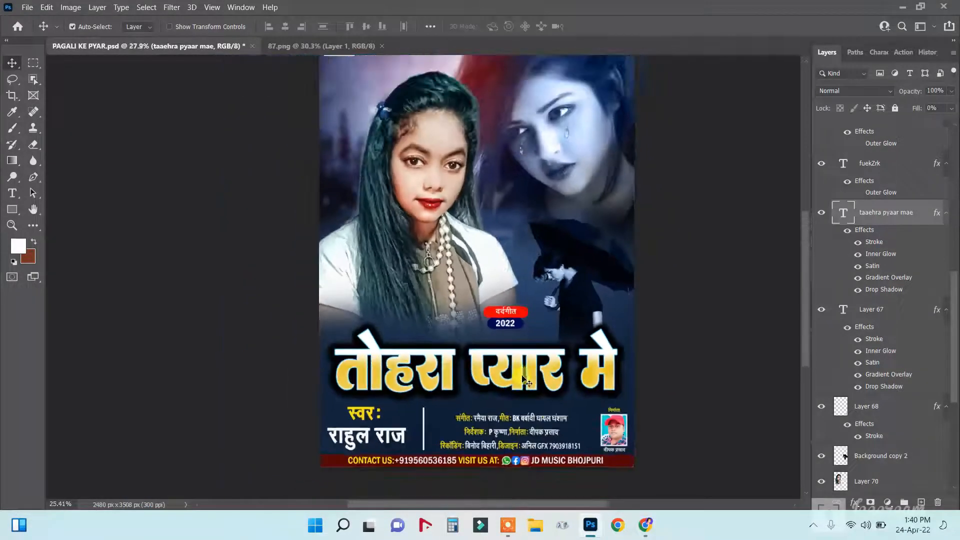
pyautogui.scroll(4, 612, 478)
pyautogui.rightClick(488, 452)
pyautogui.click(510, 458)
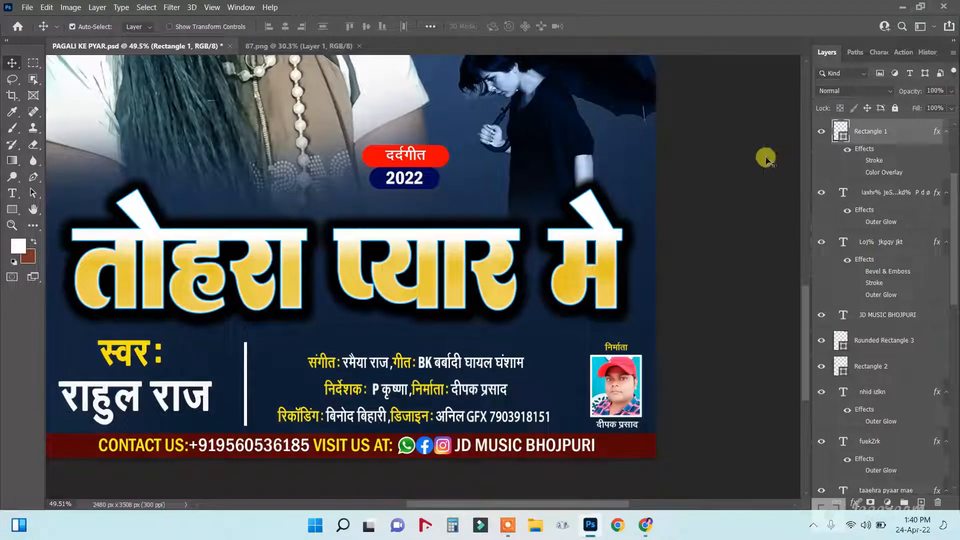
pyautogui.click(821, 132)
pyautogui.click(821, 132)
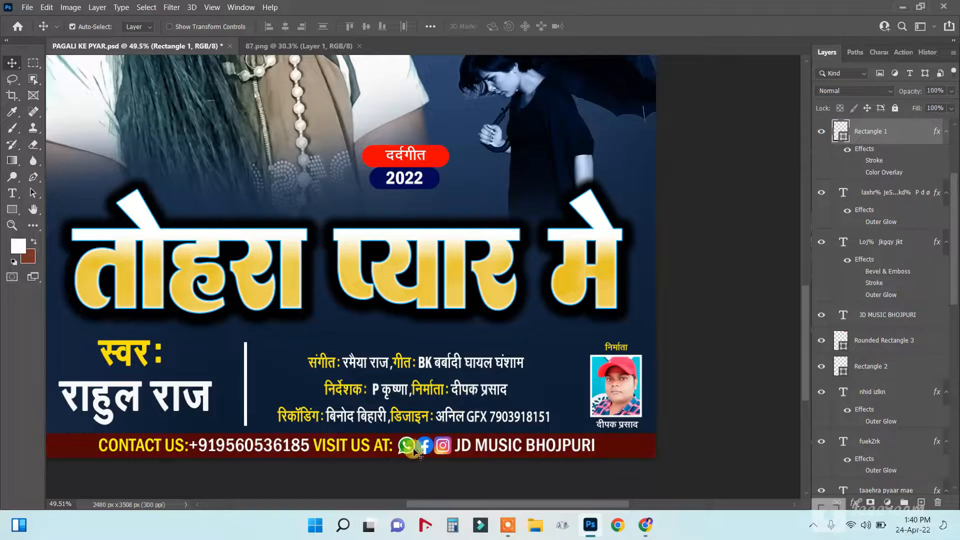
pyautogui.rightClick(381, 443)
pyautogui.click(398, 448)
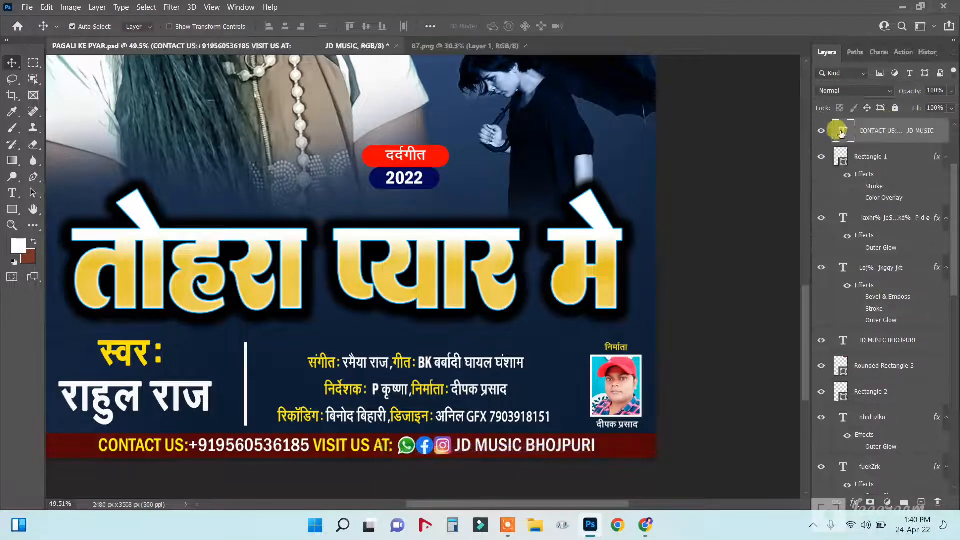
pyautogui.click(821, 131)
pyautogui.click(820, 132)
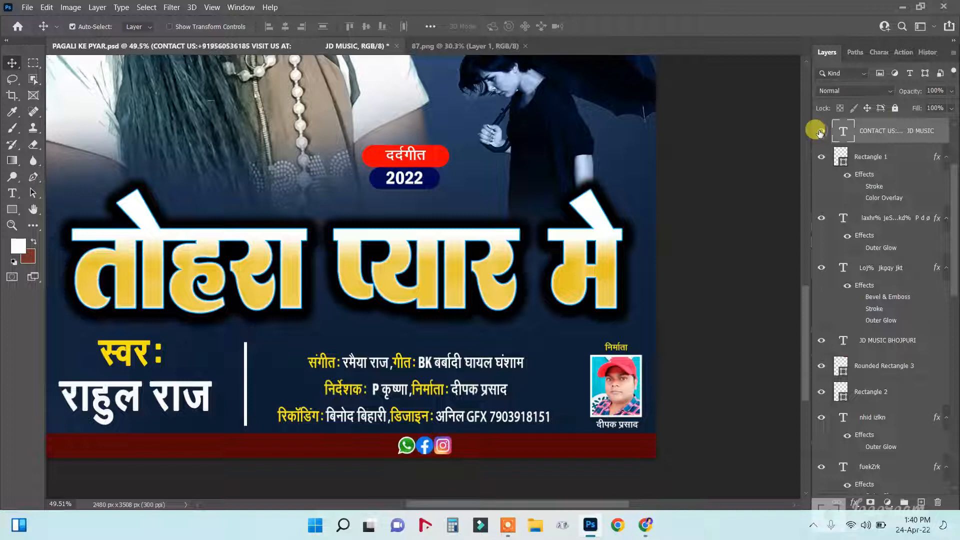
pyautogui.rightClick(437, 458)
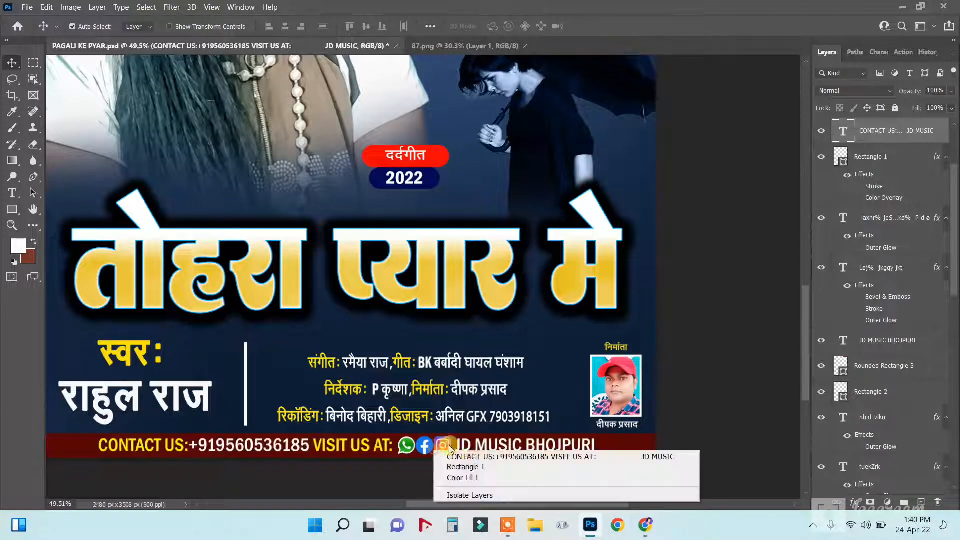
pyautogui.click(451, 466)
pyautogui.rightClick(429, 444)
pyautogui.click(459, 452)
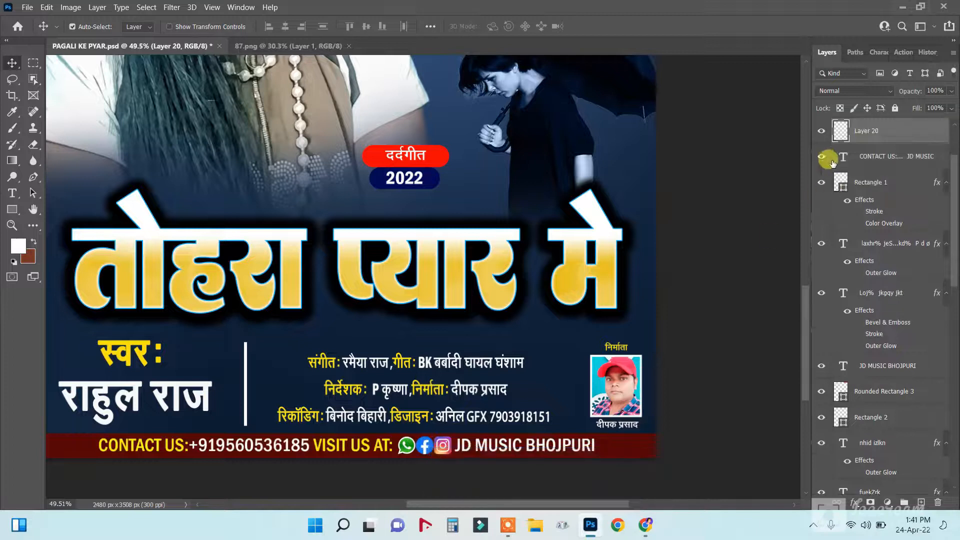
pyautogui.click(822, 130)
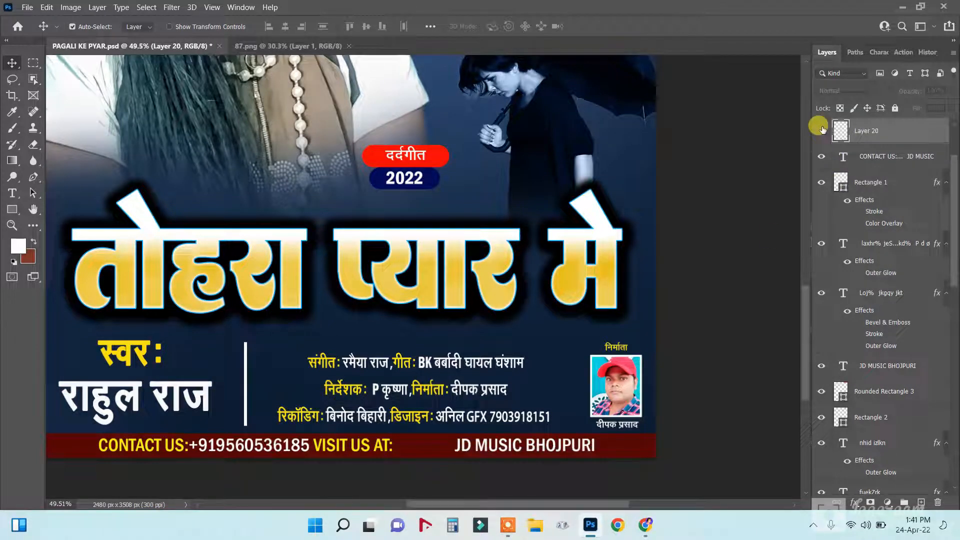
pyautogui.click(821, 130)
pyautogui.scroll(-5, 441, 285)
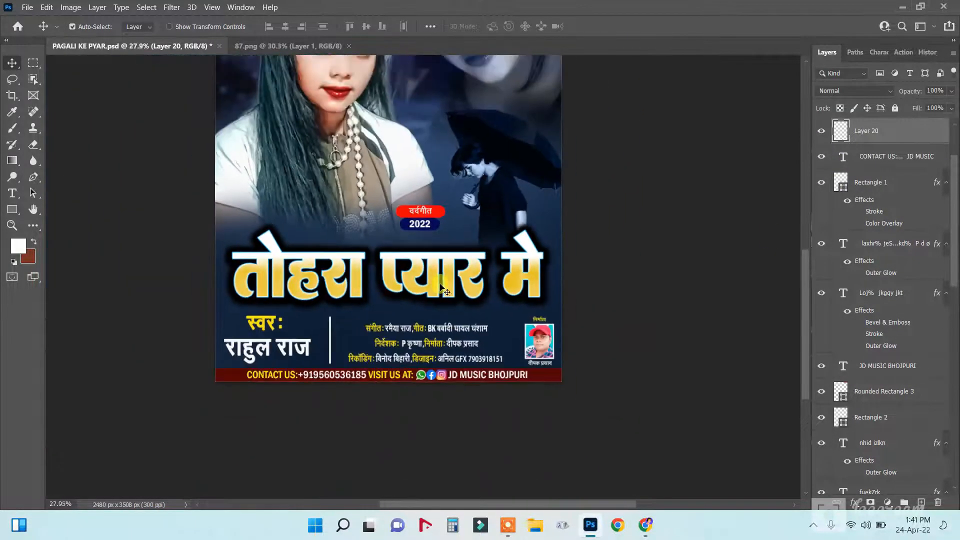
pyautogui.scroll(-2, 441, 286)
pyautogui.scroll(2, 452, 333)
pyautogui.scroll(2, 454, 334)
pyautogui.scroll(-2, 457, 345)
pyautogui.scroll(2, 465, 369)
pyautogui.scroll(-2, 470, 385)
pyautogui.scroll(2, 477, 388)
pyautogui.scroll(-1, 483, 392)
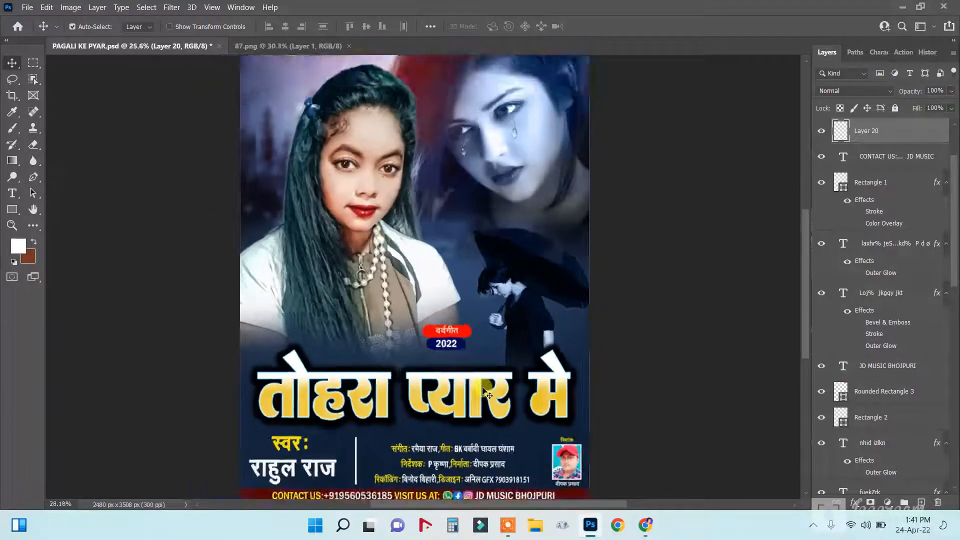
pyautogui.scroll(2, 485, 392)
# Set the title font to DGFont-001-Calligraphy-M at 142 pt.
pyautogui.click(12, 193)
pyautogui.moveTo(223, 389); pyautogui.dragTo(610, 388)
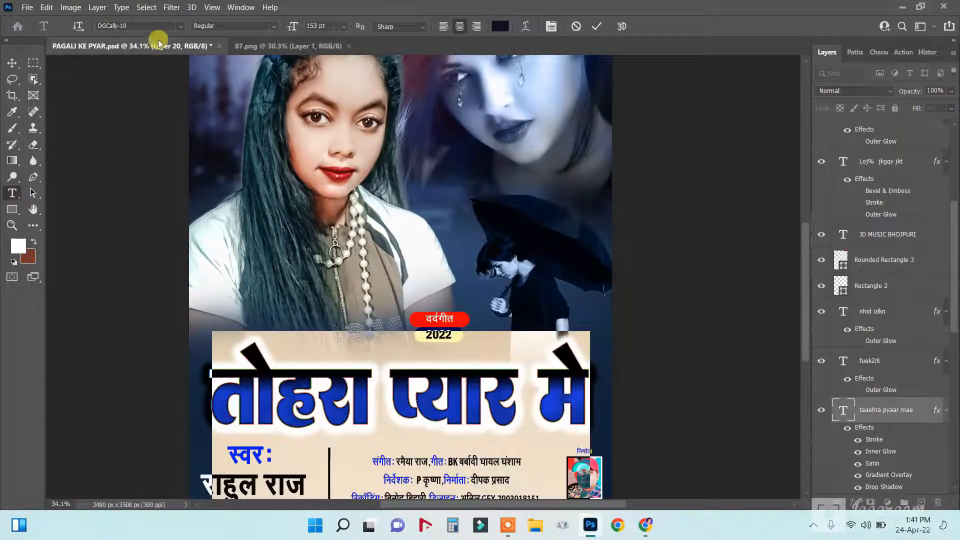
pyautogui.click(181, 26)
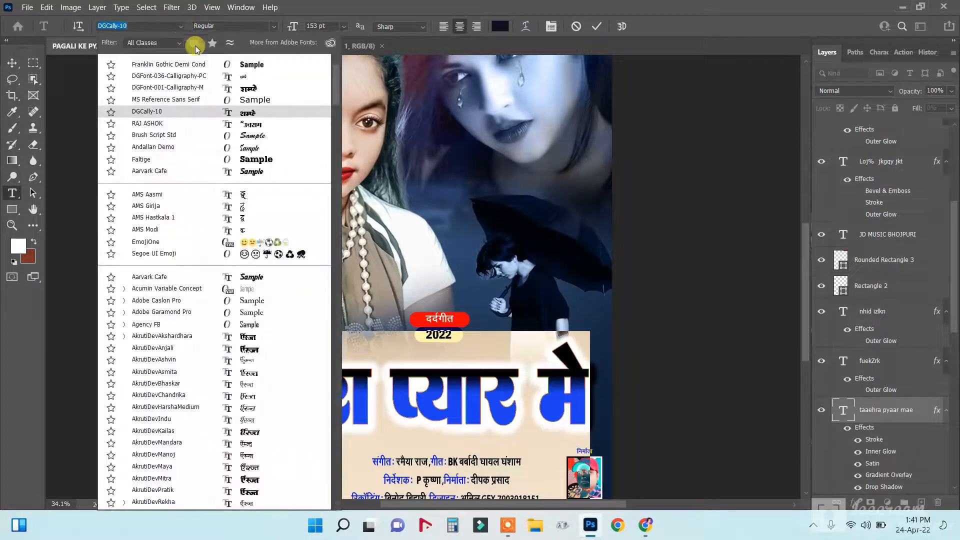
pyautogui.click(253, 88)
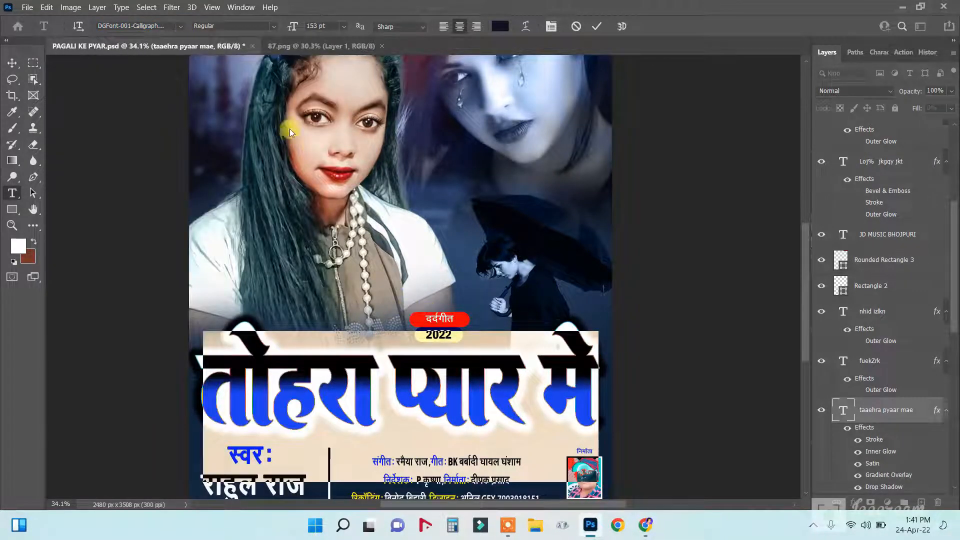
pyautogui.moveTo(294, 33); pyautogui.dragTo(281, 27)
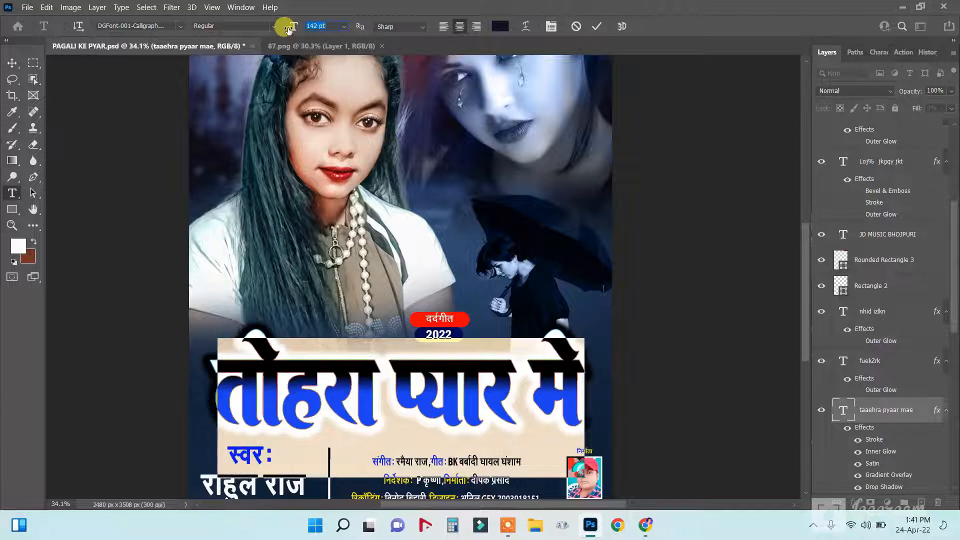
# Retype the title तोहरा प्यार मे as प्यार मे दिहलू.
pyautogui.click(405, 386)
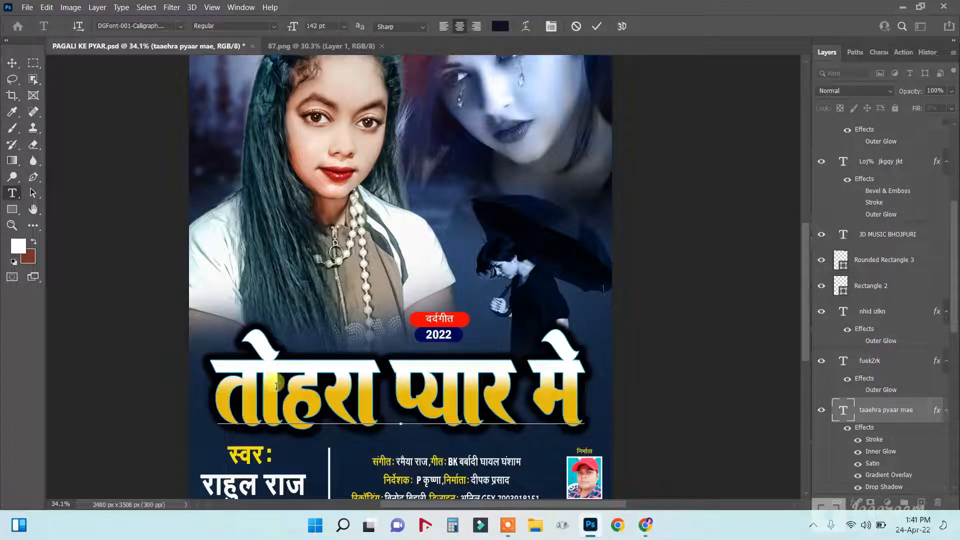
pyautogui.moveTo(225, 384); pyautogui.dragTo(600, 393)
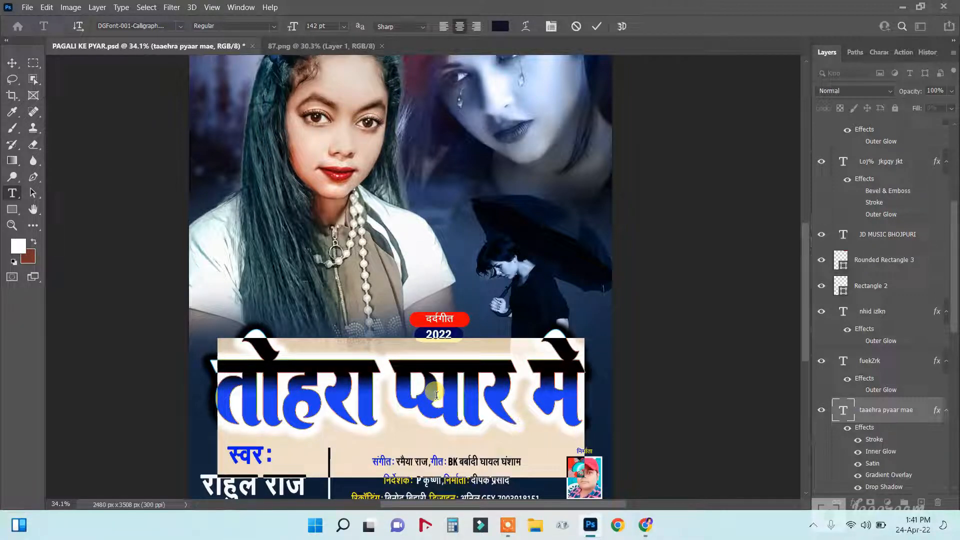
pyautogui.write('t')
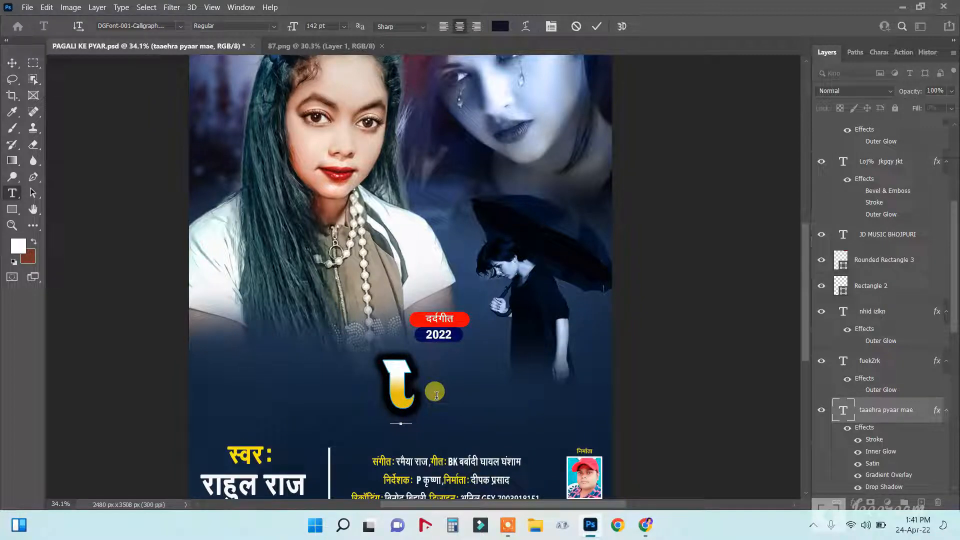
pyautogui.write('a;kj')
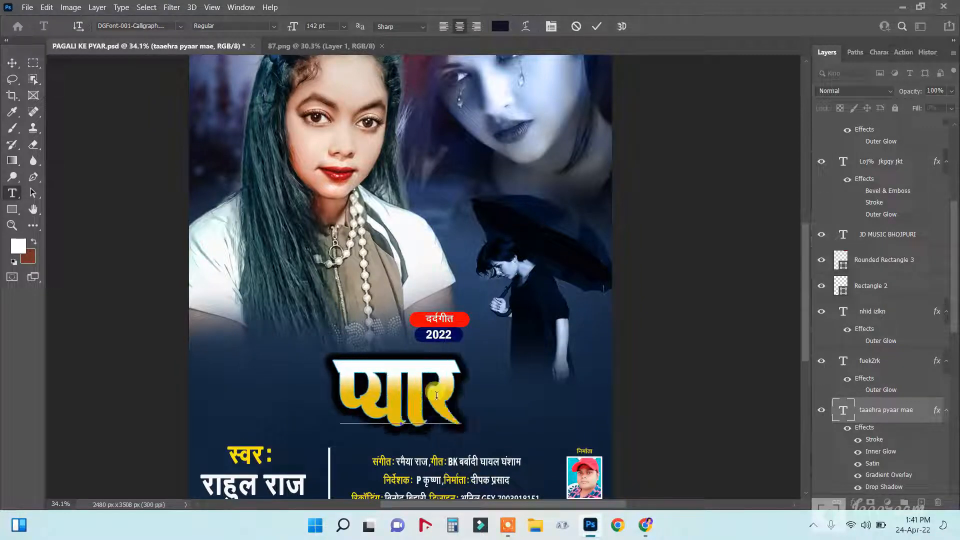
pyautogui.write(' es')
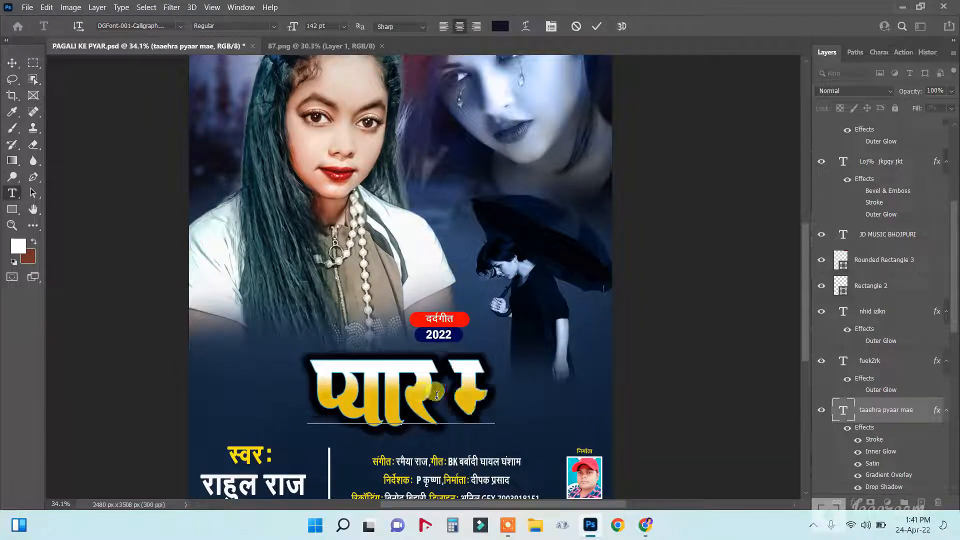
pyautogui.write('a')
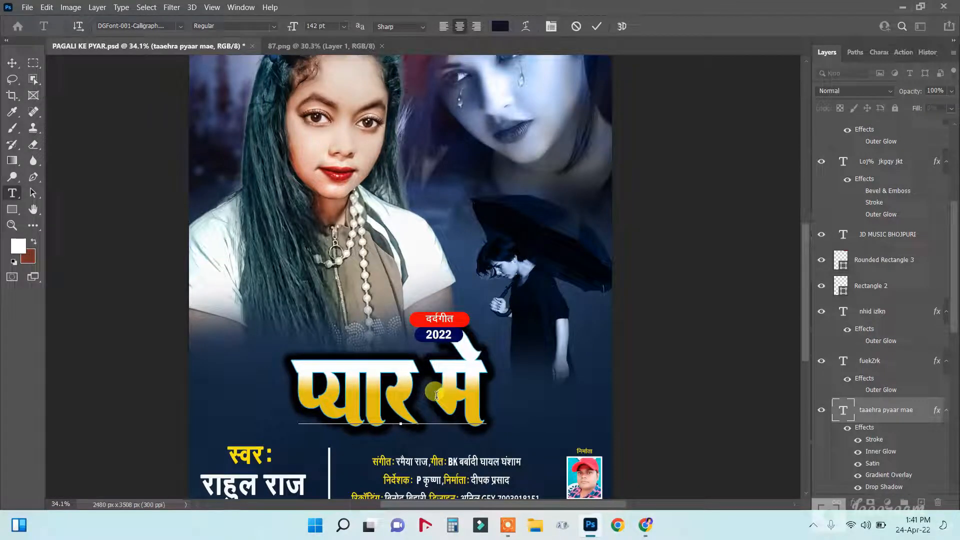
pyautogui.write(' QZ')
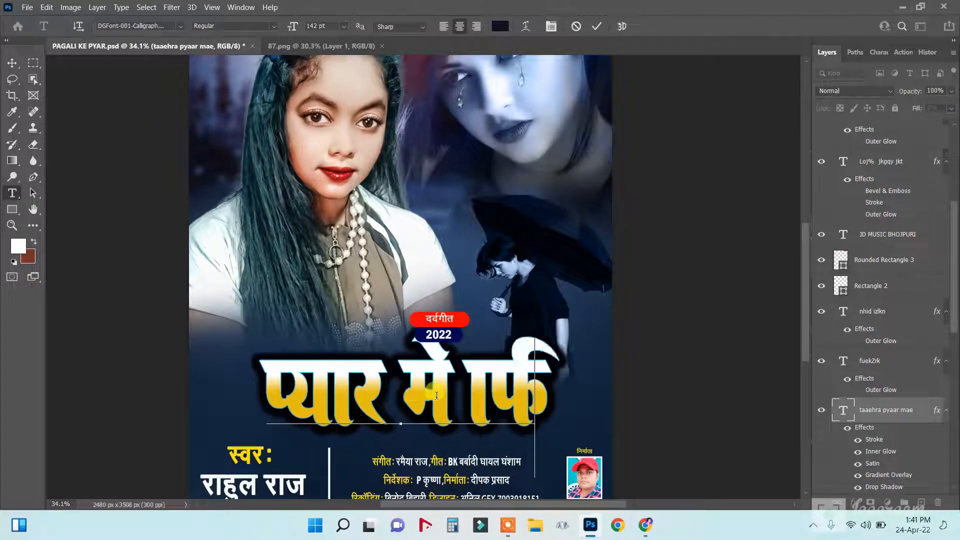
pyautogui.press('BackSpace')
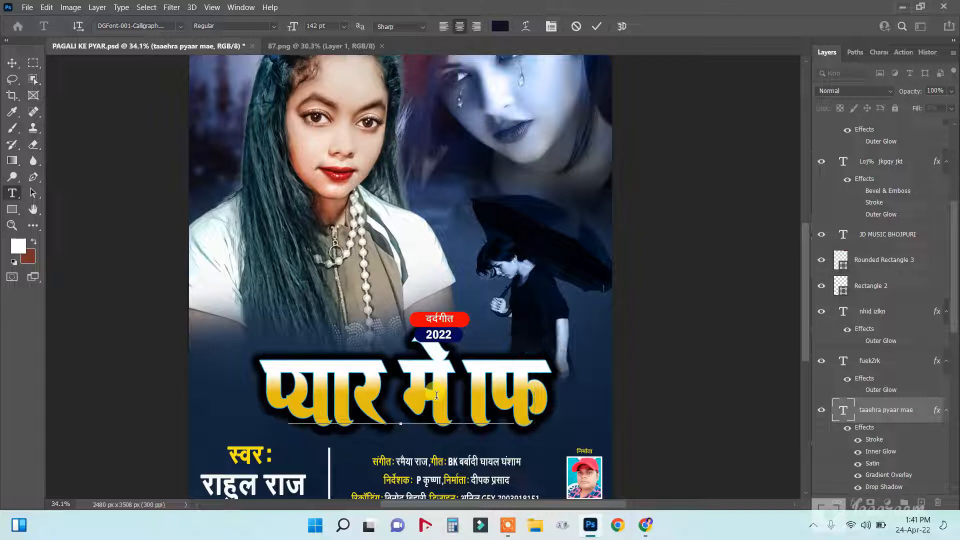
pyautogui.press('BackSpace')
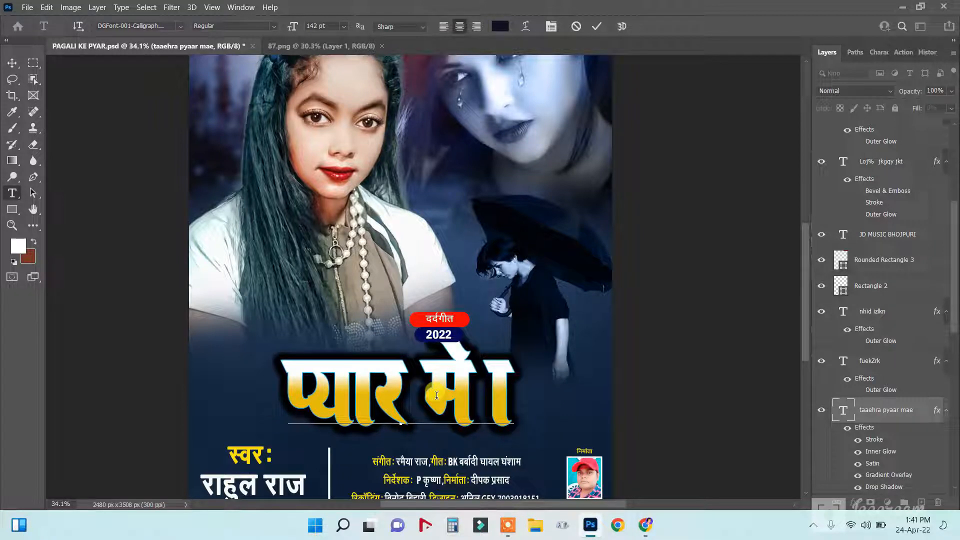
pyautogui.write('h')
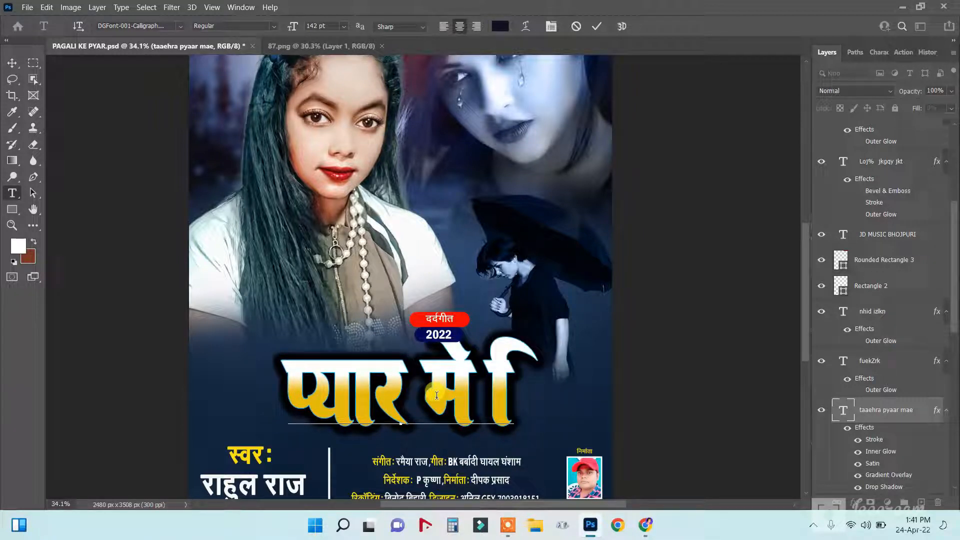
pyautogui.write('n')
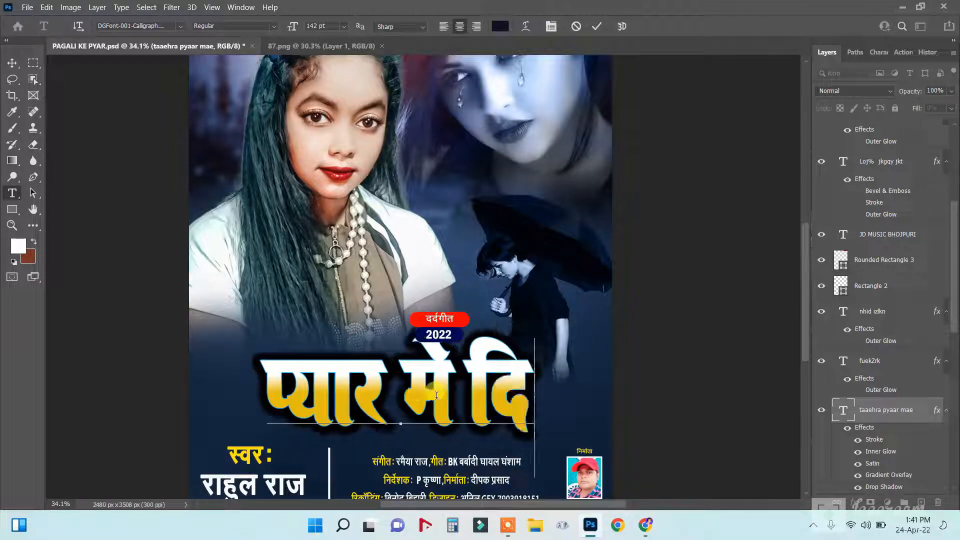
pyautogui.write('g')
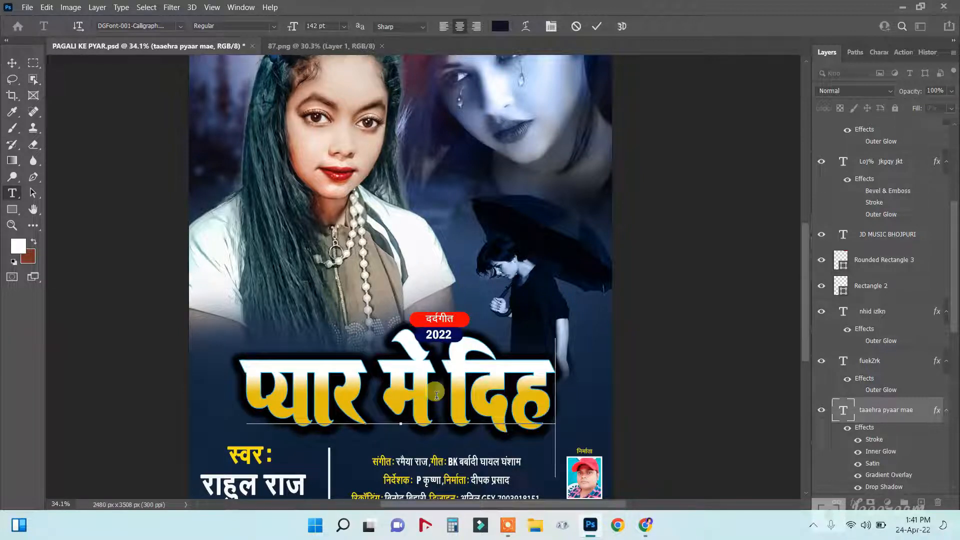
pyautogui.write('y')
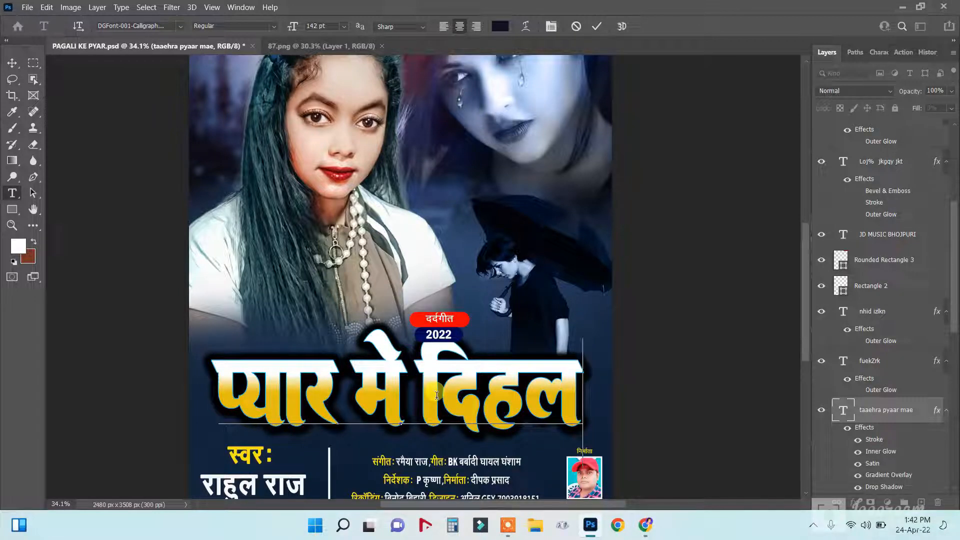
pyautogui.write('q')
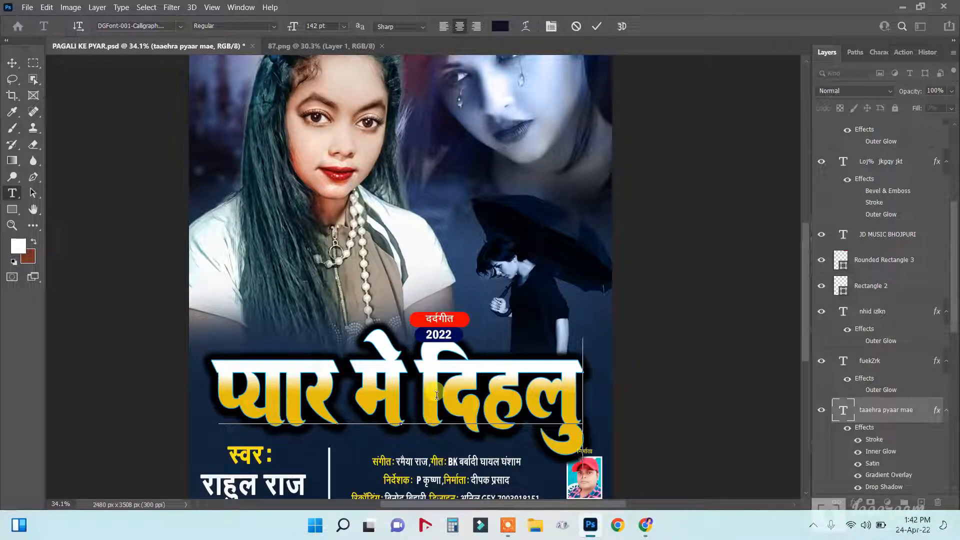
pyautogui.press('BackSpace')
pyautogui.write('w')
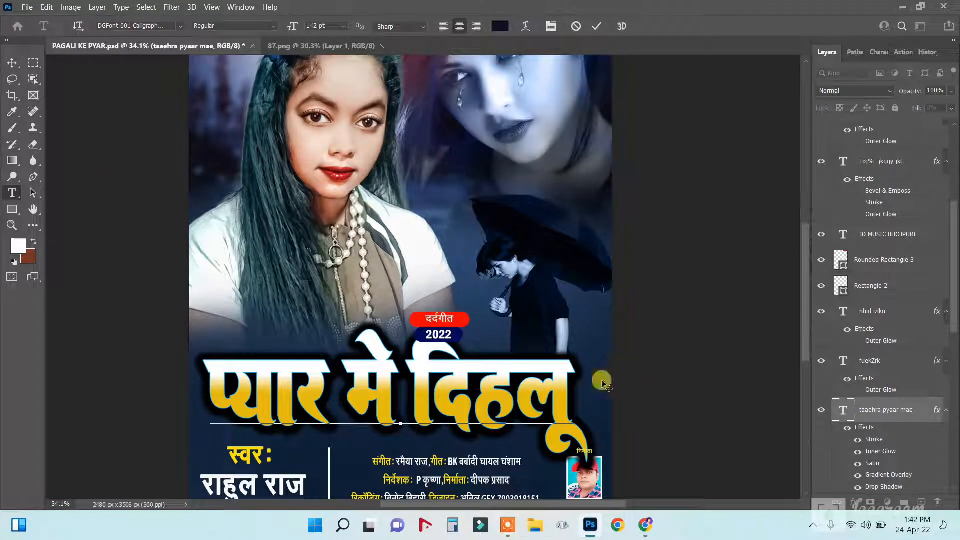
pyautogui.moveTo(214, 393); pyautogui.dragTo(627, 390)
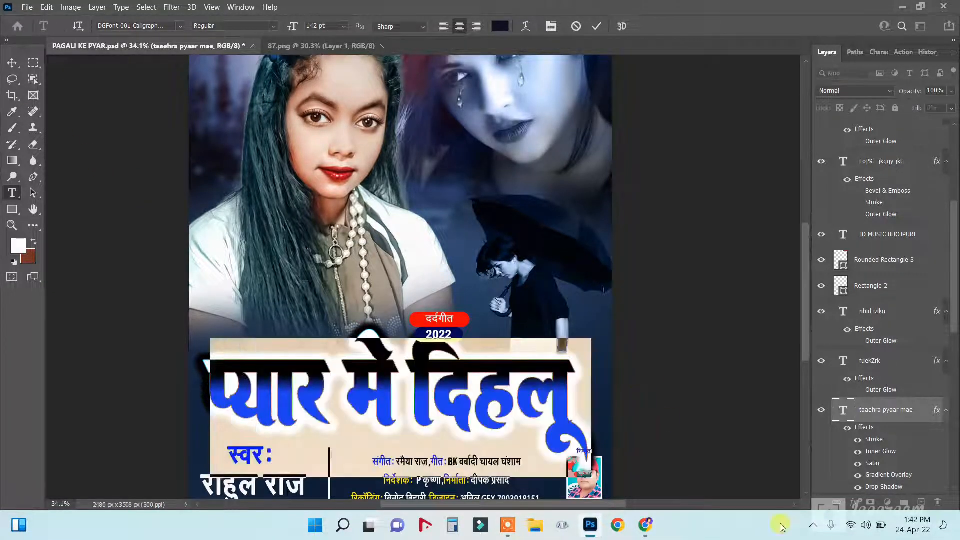
# Shrink the headline प्यार मे दिहलू to 117 pt and shift it slightly left.
pyautogui.moveTo(293, 27); pyautogui.dragTo(73, 82)
pyautogui.click(13, 63)
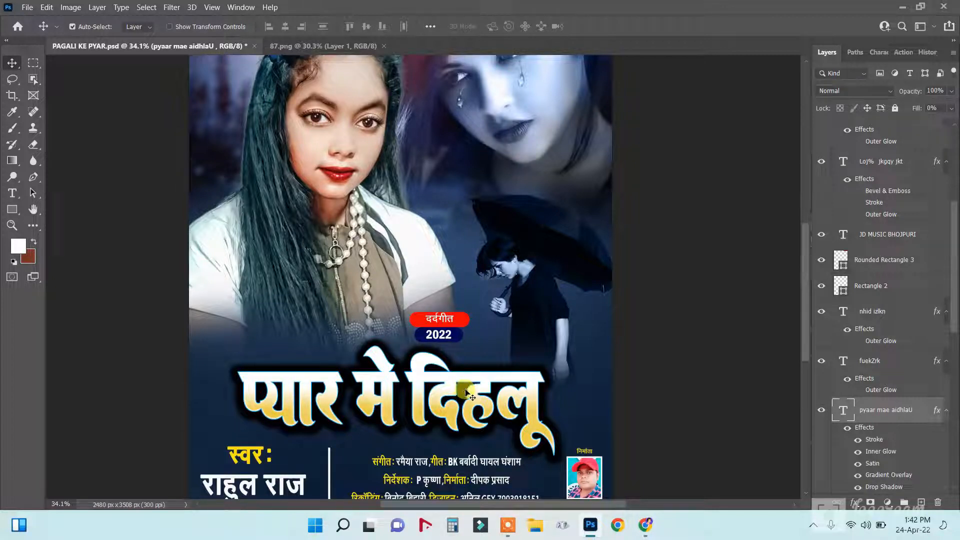
pyautogui.rightClick(460, 397)
pyautogui.click(485, 396)
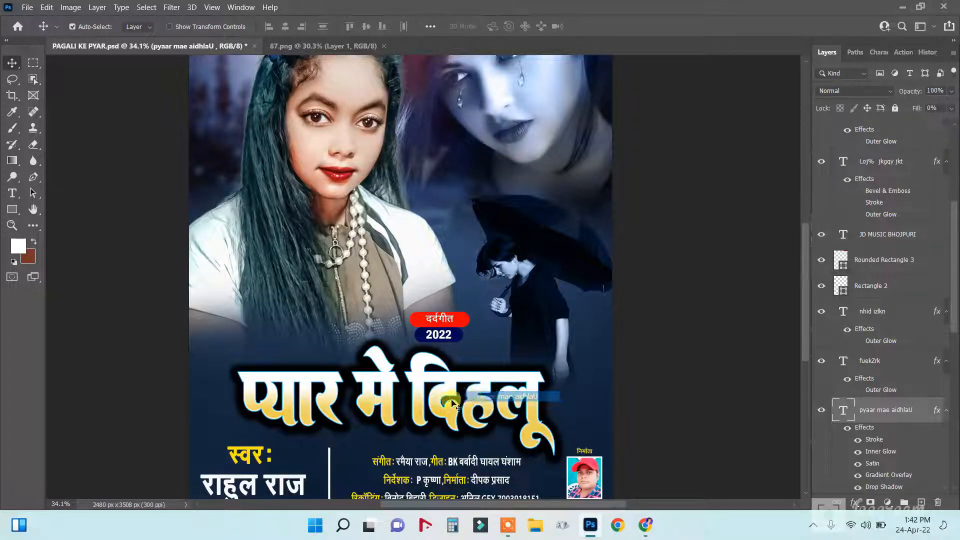
pyautogui.moveTo(447, 392); pyautogui.dragTo(429, 387)
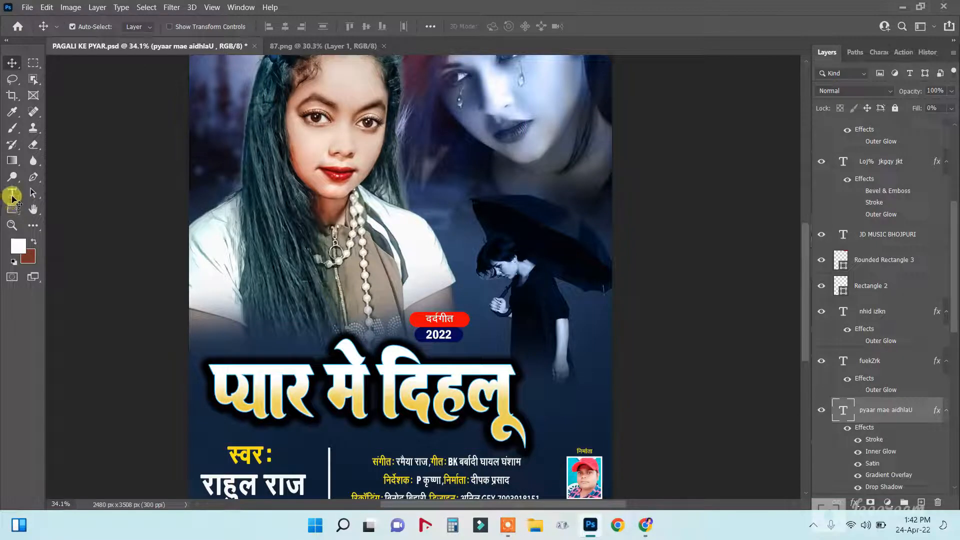
# Delete the extra space before the hanging vowel and move Character Map to the right.
pyautogui.moveTo(14, 197); pyautogui.dragTo(88, 190)
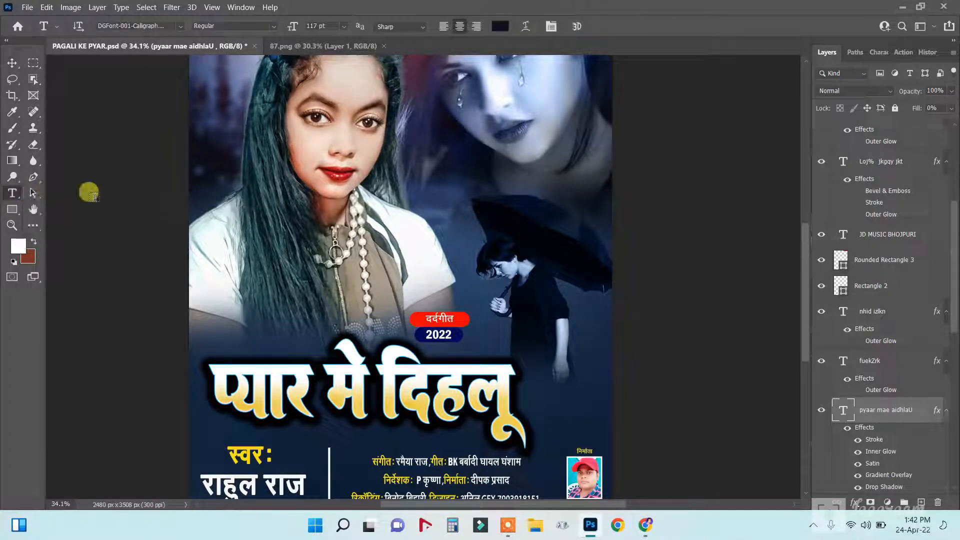
pyautogui.click(509, 394)
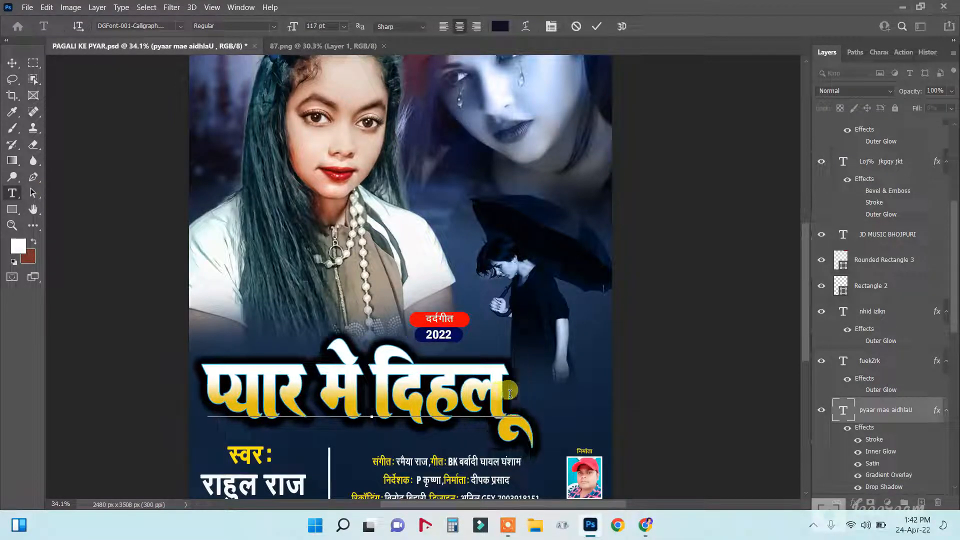
pyautogui.press('BackSpace')
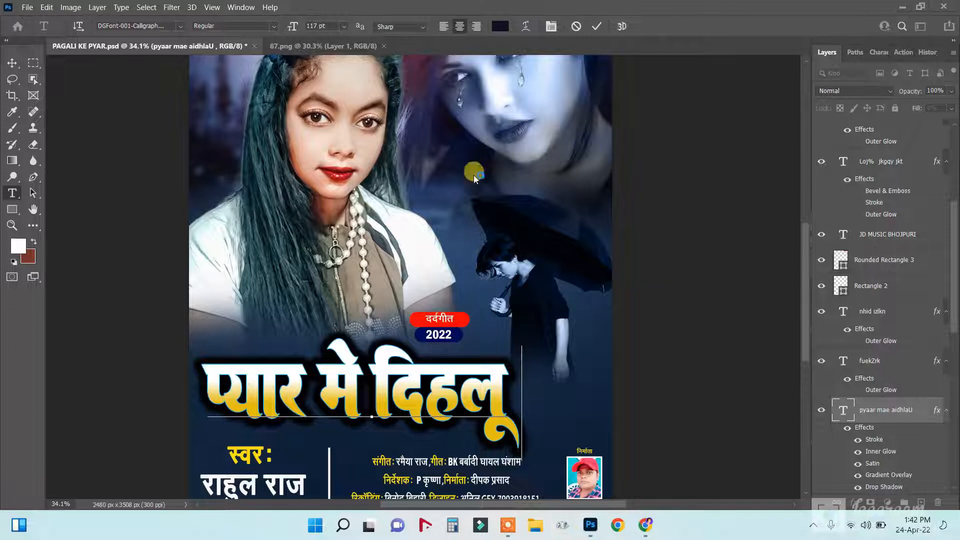
pyautogui.moveTo(173, 46); pyautogui.dragTo(707, 140)
# Copy the needed calligraphy glyph from the DGFont-001-Calligraphy-M font in Character Map.
pyautogui.click(666, 155)
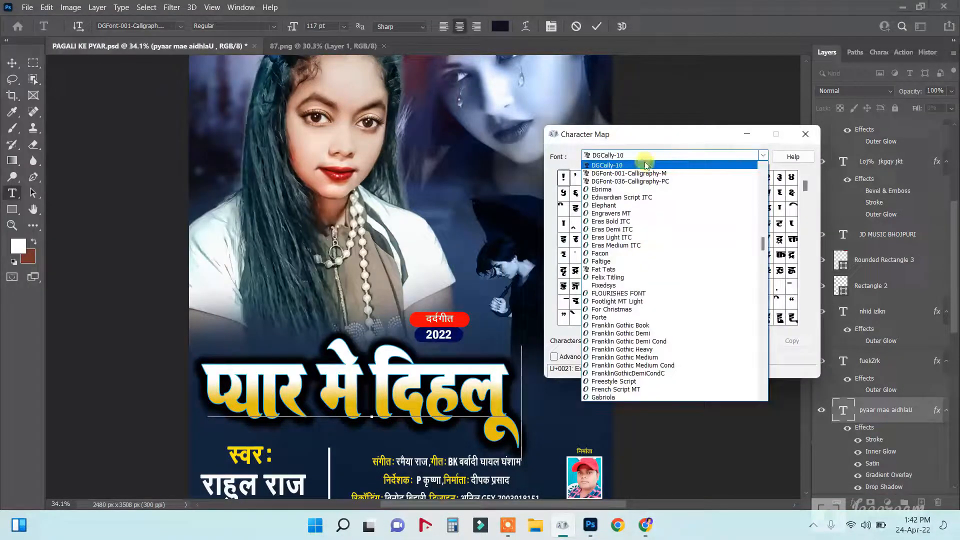
pyautogui.click(656, 165)
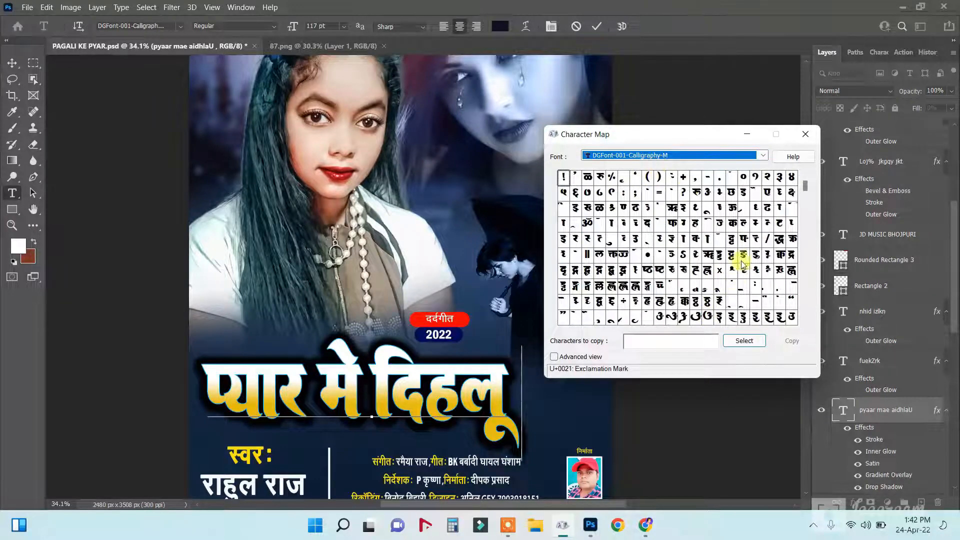
pyautogui.click(805, 321)
pyautogui.click(805, 321)
pyautogui.click(805, 321)
pyautogui.click(805, 321)
pyautogui.click(805, 321)
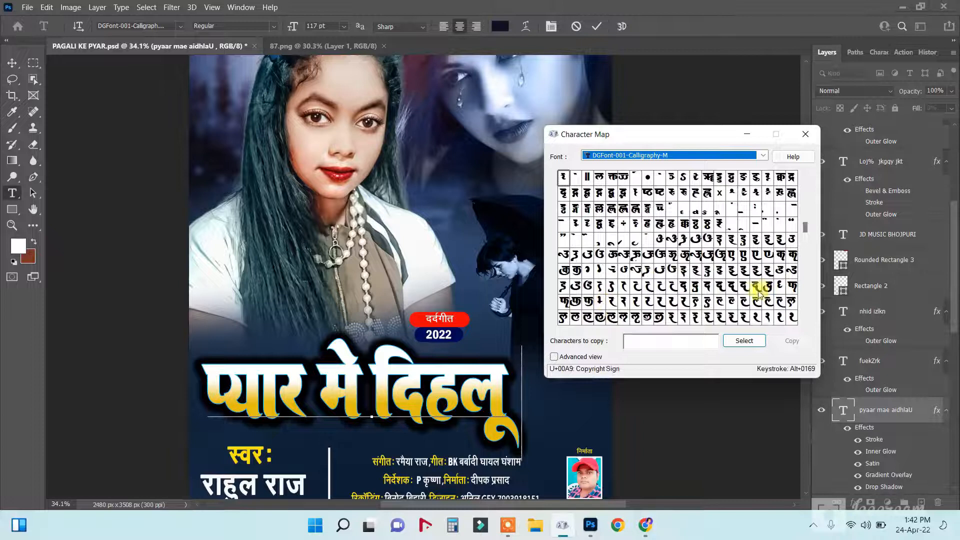
pyautogui.click(781, 292)
pyautogui.click(743, 340)
pyautogui.click(792, 341)
# Paste the glyph without formatting at the end of the title and type 'aa[a'.
pyautogui.rightClick(528, 361)
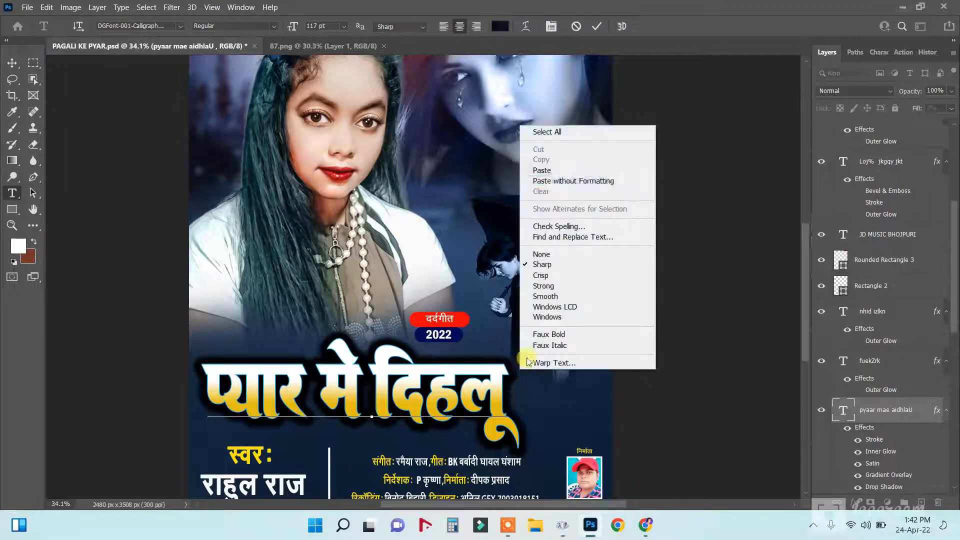
pyautogui.click(555, 179)
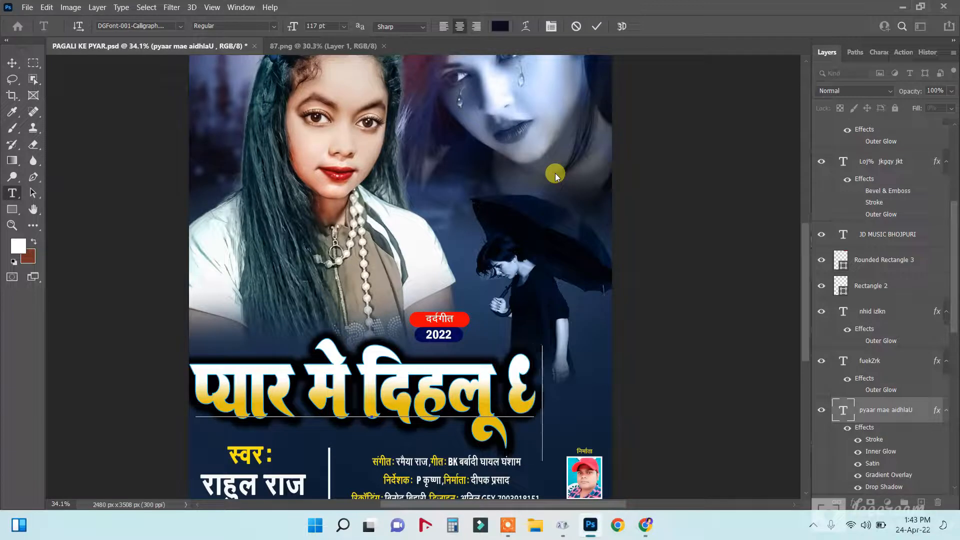
pyautogui.write('aa')
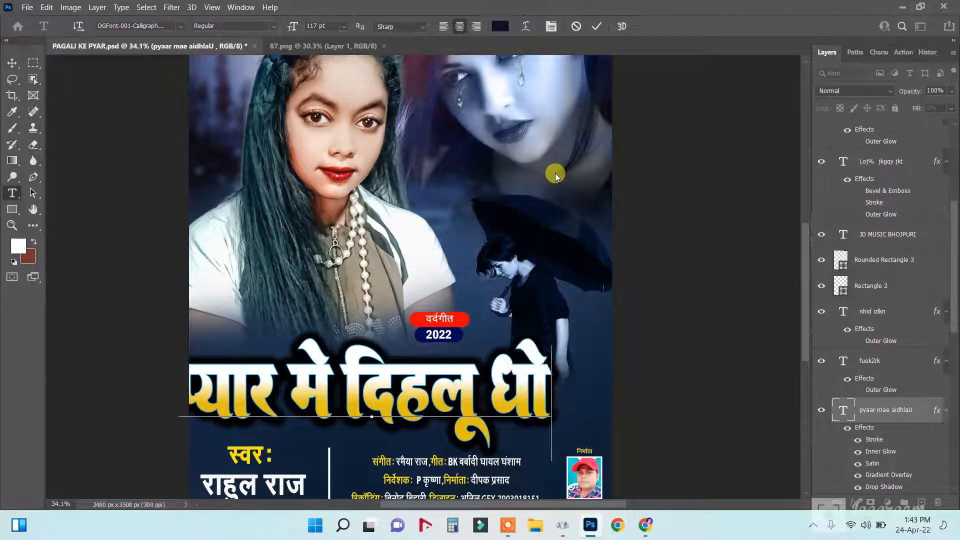
pyautogui.write('[a')
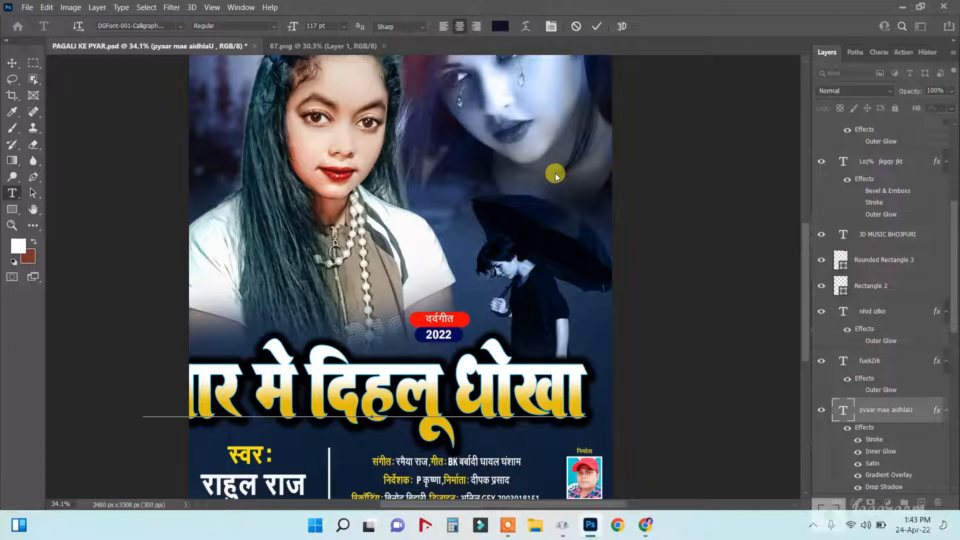
# Scale the title प्यार मे दिहलू धोखा to about 84% and recentre it across the poster.
pyautogui.click(12, 62)
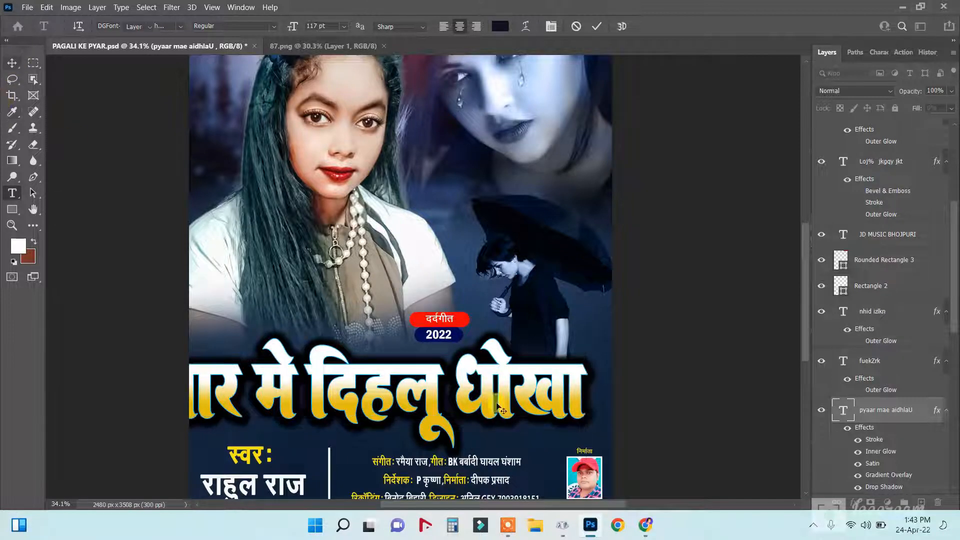
pyautogui.moveTo(423, 386); pyautogui.dragTo(456, 386)
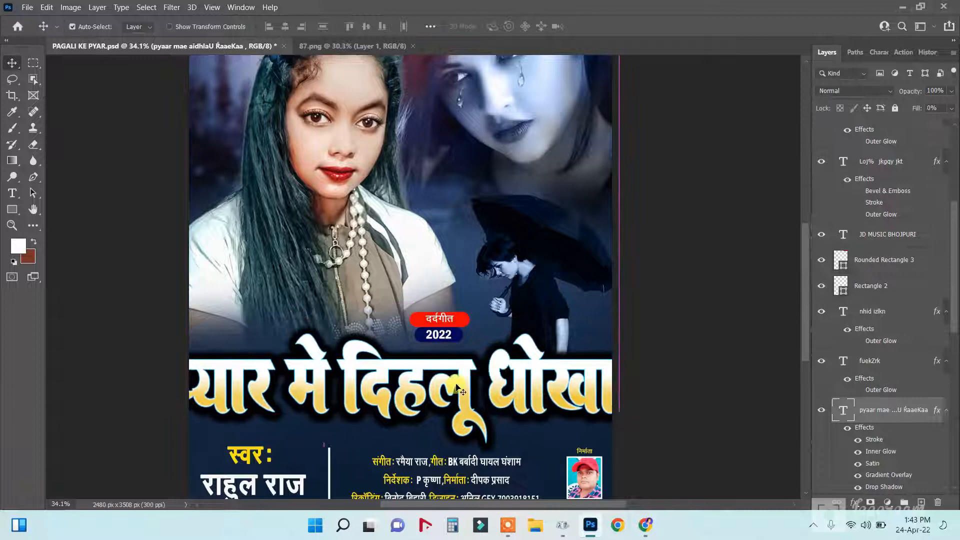
pyautogui.hotkey('ctrl', 't')
pyautogui.moveTo(633, 333); pyautogui.dragTo(560, 345)
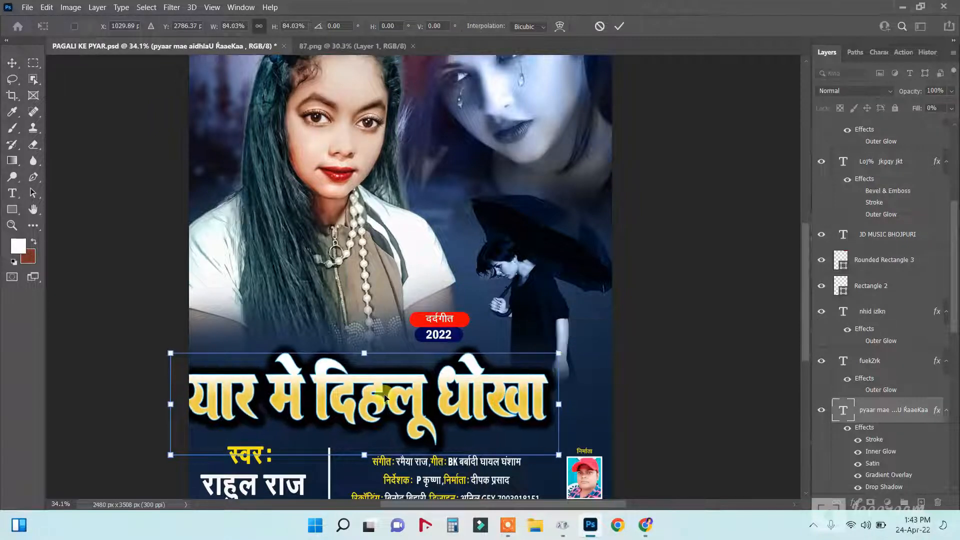
pyautogui.press('Return')
pyautogui.moveTo(386, 397); pyautogui.dragTo(424, 403)
pyautogui.click(16, 200)
# Warp the whole title with the Arc style at about +5% bend.
pyautogui.click(354, 405)
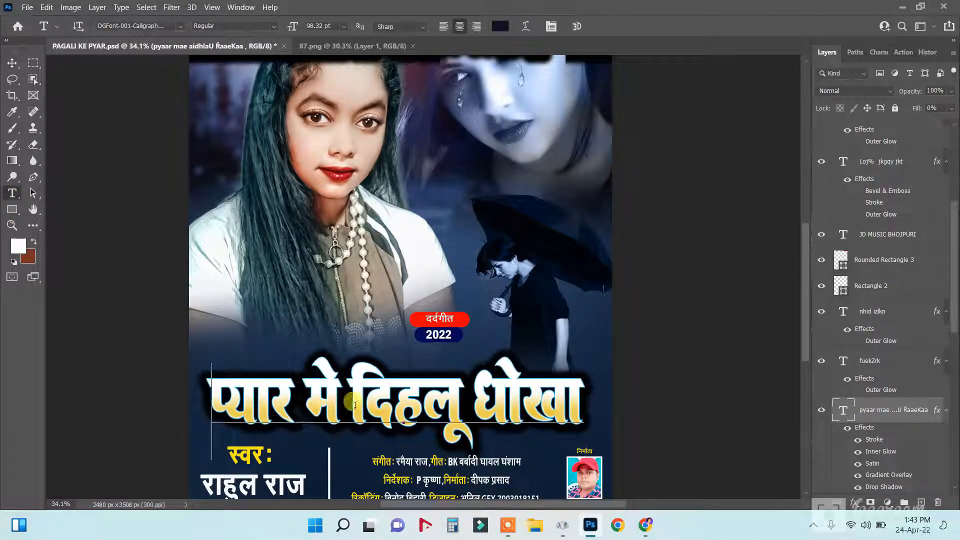
pyautogui.hotkey('ctrl', 'a')
pyautogui.rightClick(531, 396)
pyautogui.click(554, 394)
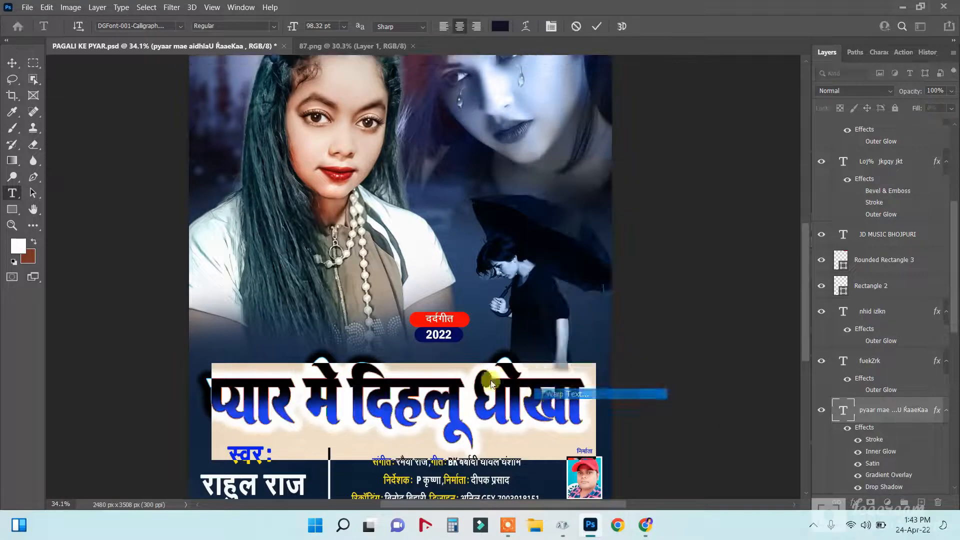
pyautogui.click(742, 158)
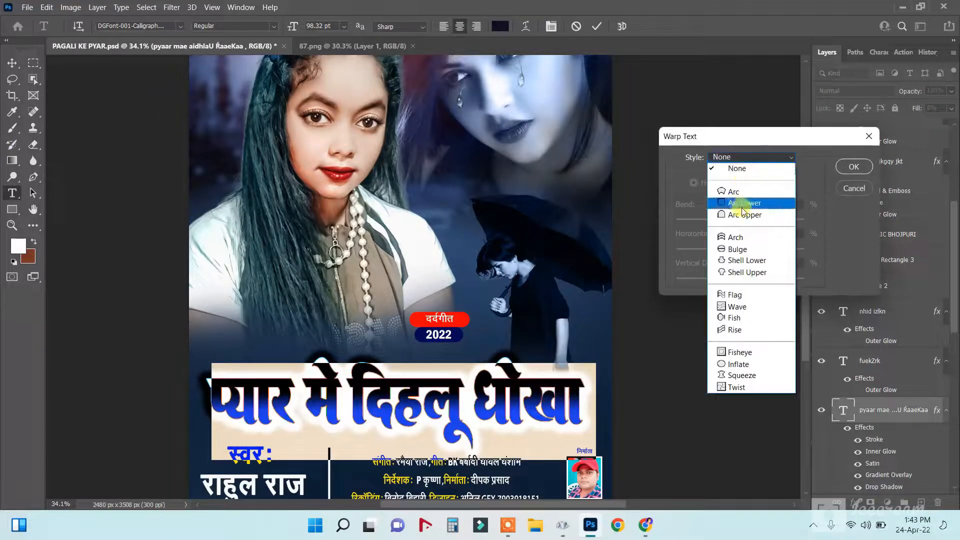
pyautogui.click(740, 189)
pyautogui.moveTo(735, 219)
pyautogui.mouseDown()
pyautogui.moveTo(753, 225)
pyautogui.moveTo(744, 222)
pyautogui.mouseUp()
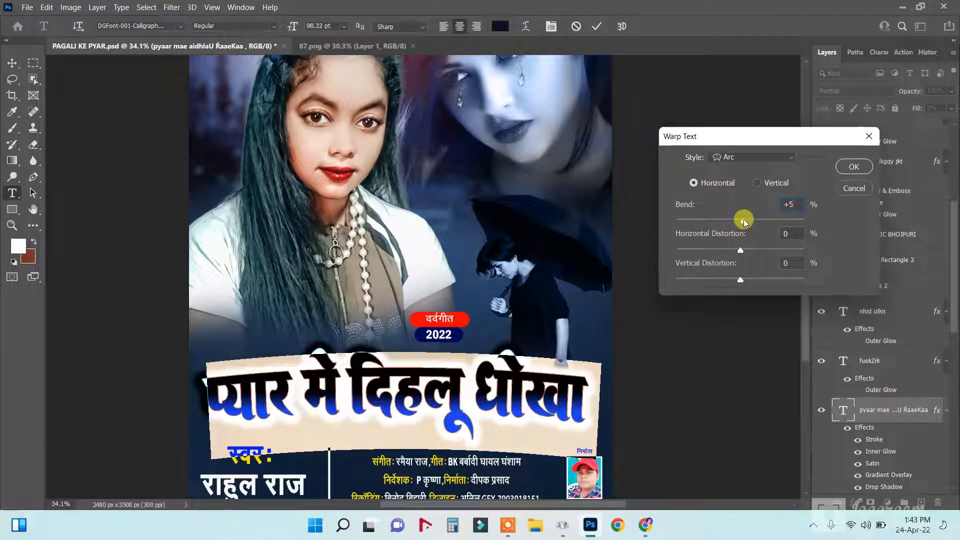
pyautogui.click(853, 167)
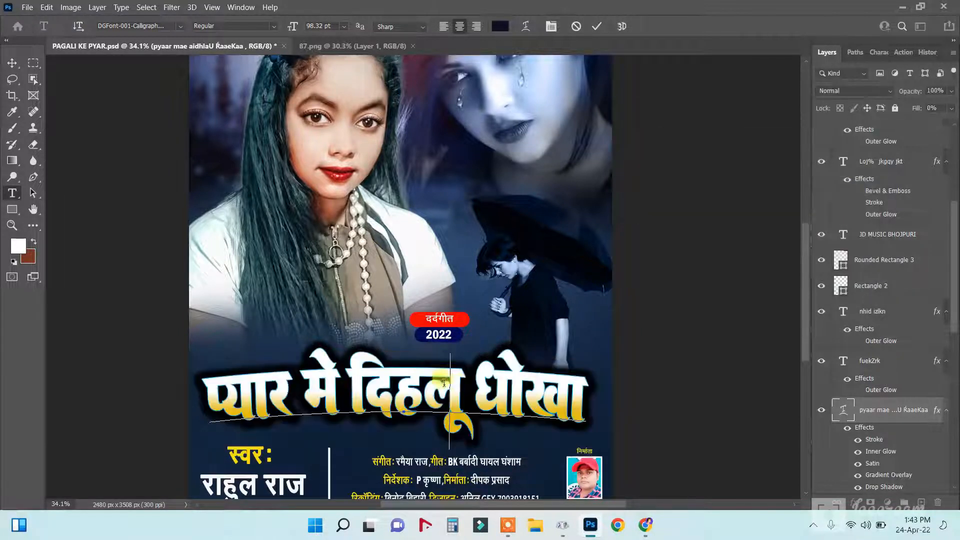
# Nudge the arced title slightly down and left.
pyautogui.click(12, 63)
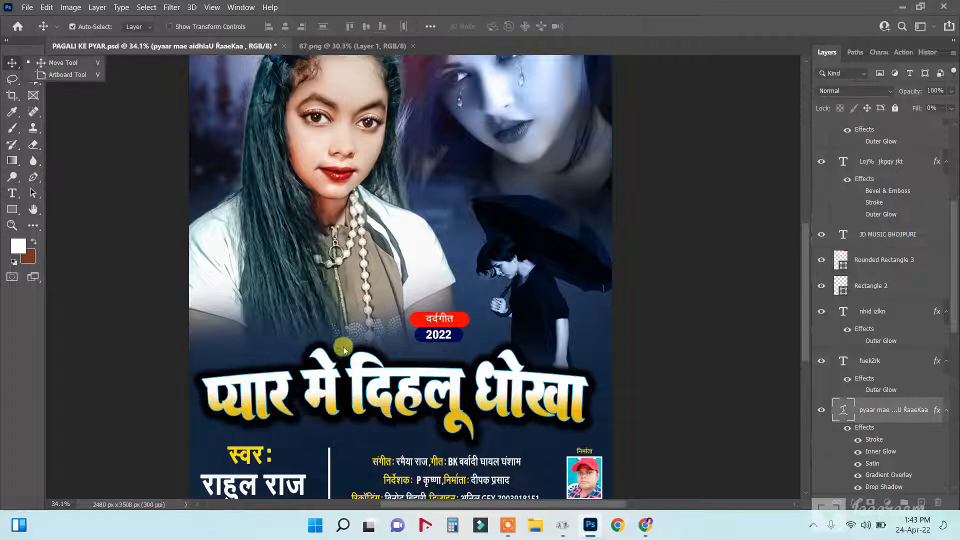
pyautogui.moveTo(418, 384); pyautogui.dragTo(418, 392)
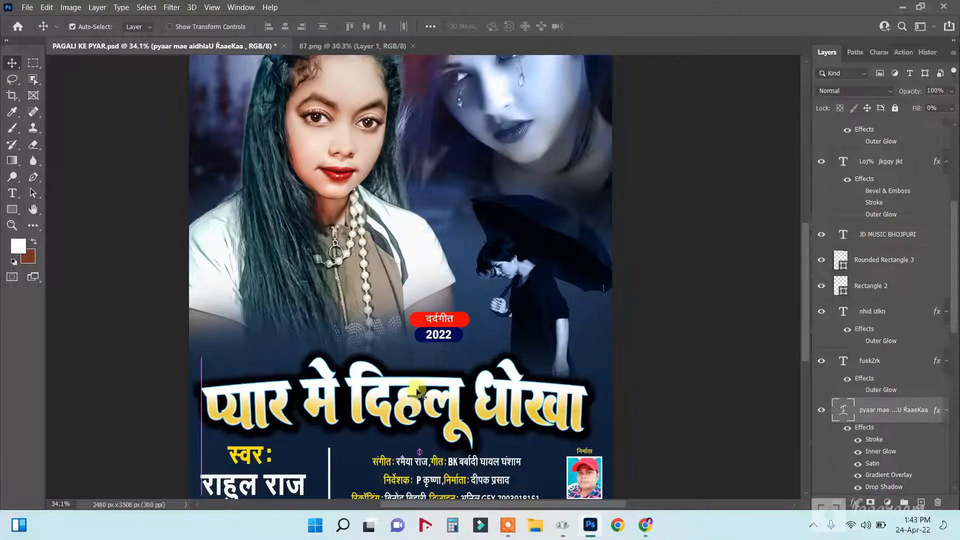
pyautogui.scroll(-3, 447, 367)
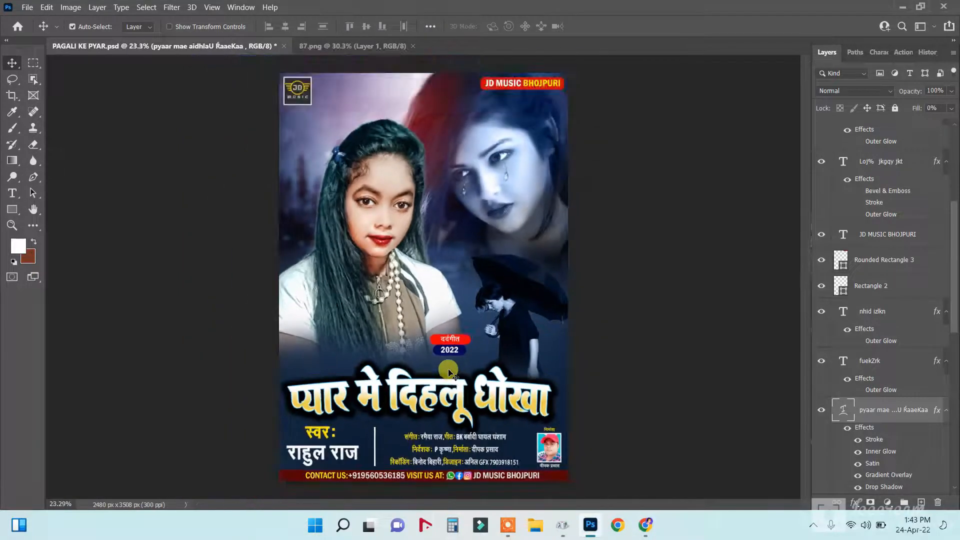
# Select Layer 70 and nudge the girl's photo a few pixels lower.
pyautogui.rightClick(391, 236)
pyautogui.click(407, 264)
pyautogui.moveTo(378, 219)
pyautogui.mouseDown()
pyautogui.moveTo(386, 232)
pyautogui.moveTo(377, 221)
pyautogui.mouseUp()
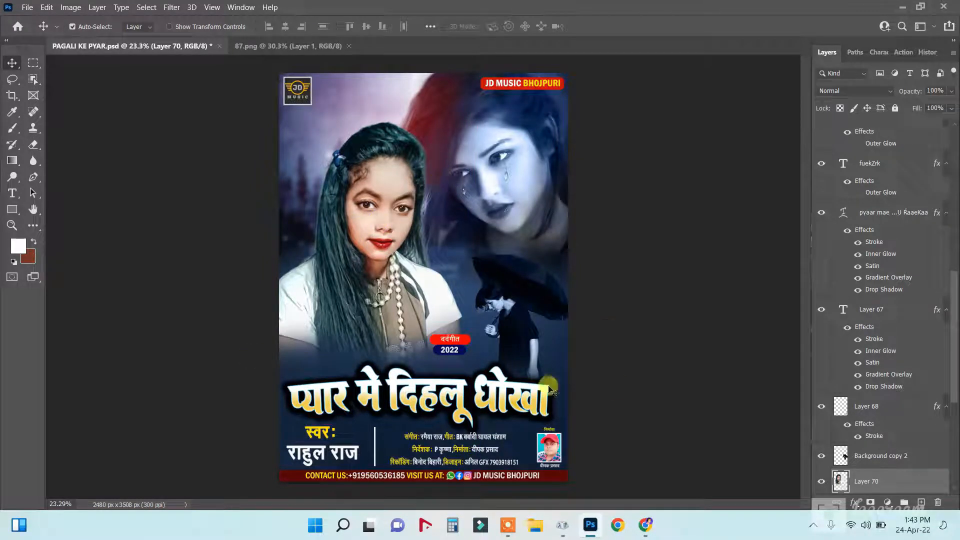
pyautogui.scroll(-4, 418, 311)
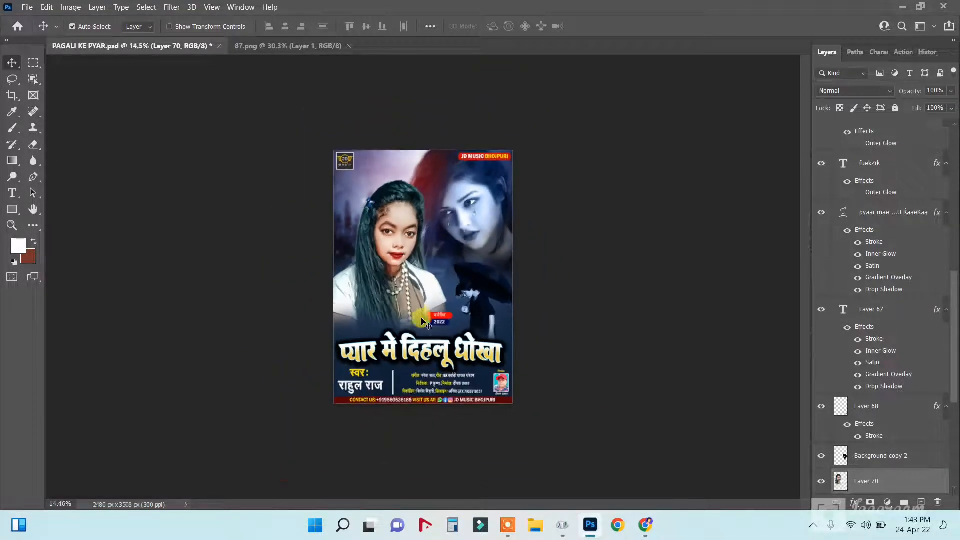
pyautogui.scroll(3, 418, 310)
pyautogui.scroll(-1, 418, 310)
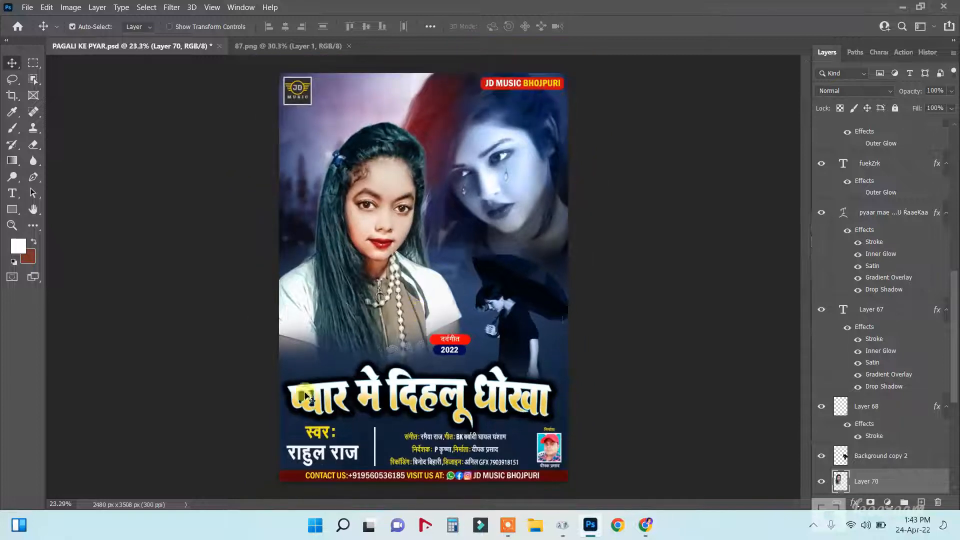
pyautogui.scroll(2, 324, 472)
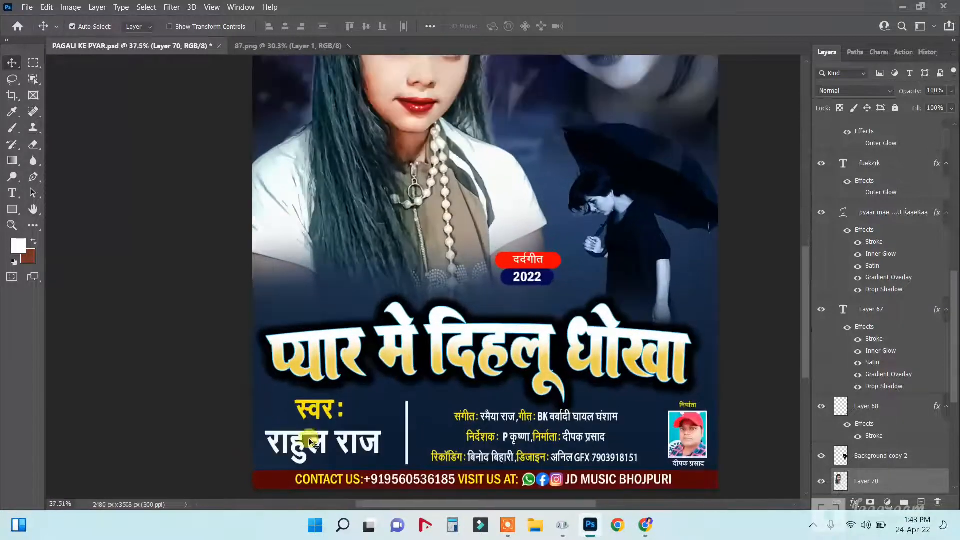
# Replace the old singer name with the new singer's name and shift it slightly right and down.
pyautogui.click(15, 194)
pyautogui.moveTo(275, 440); pyautogui.dragTo(383, 445)
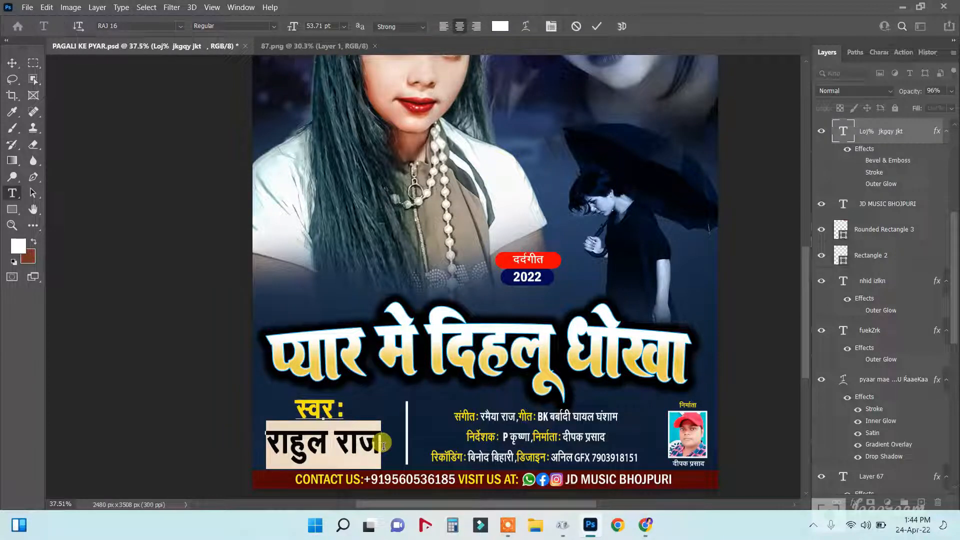
pyautogui.write('स')
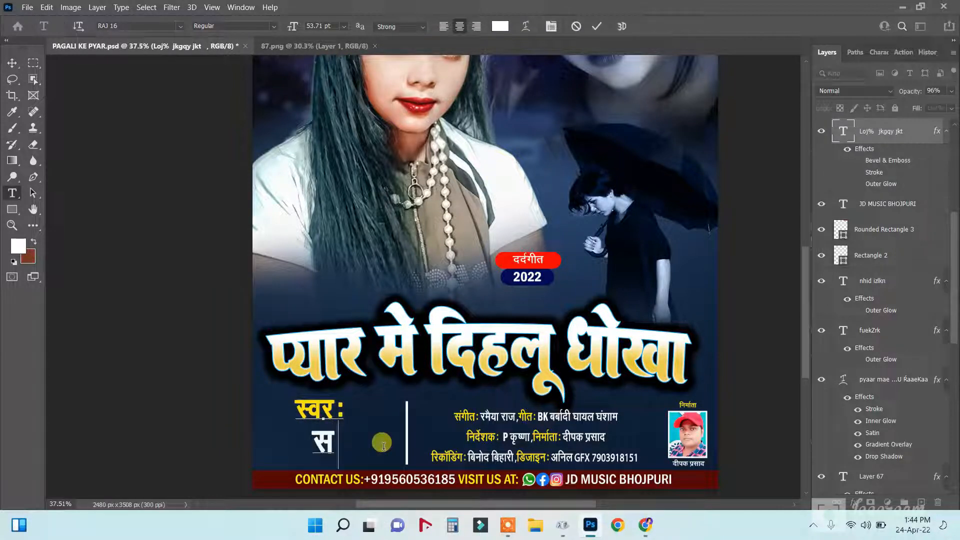
pyautogui.write('ित')
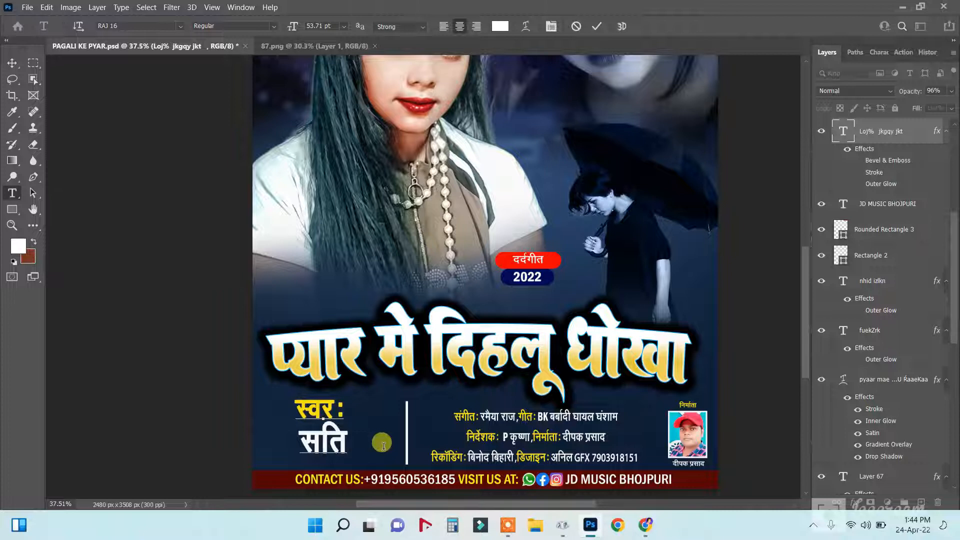
pyautogui.press('BackSpace')
pyautogui.press('BackSpace')
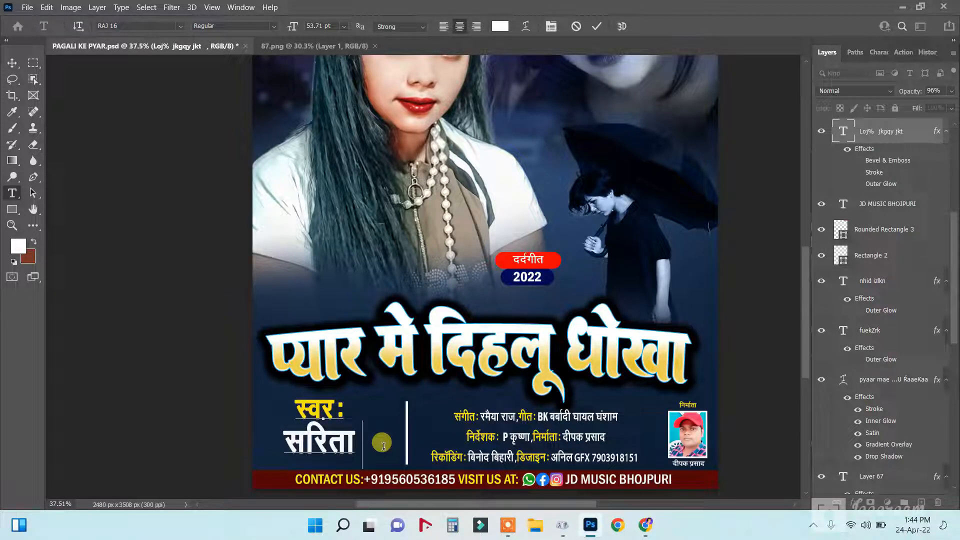
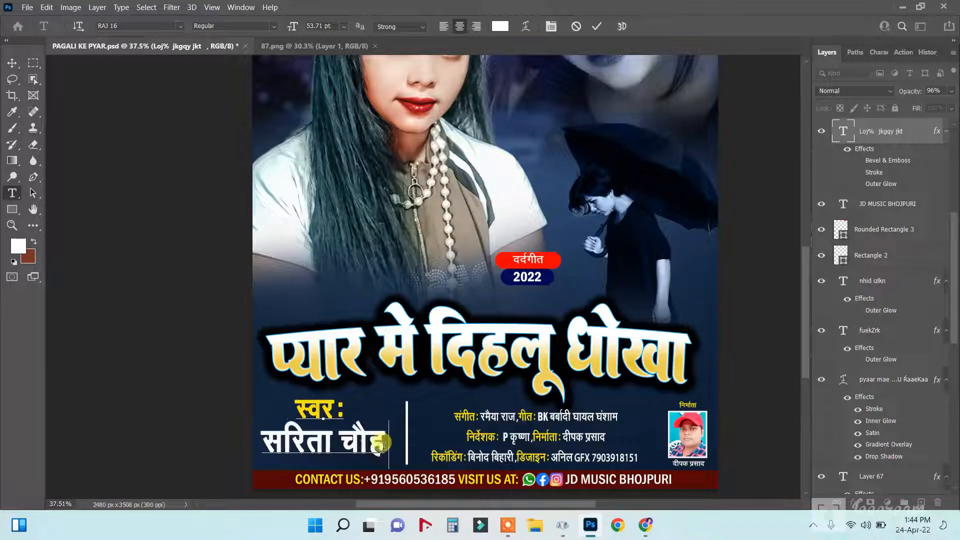
pyautogui.click(12, 63)
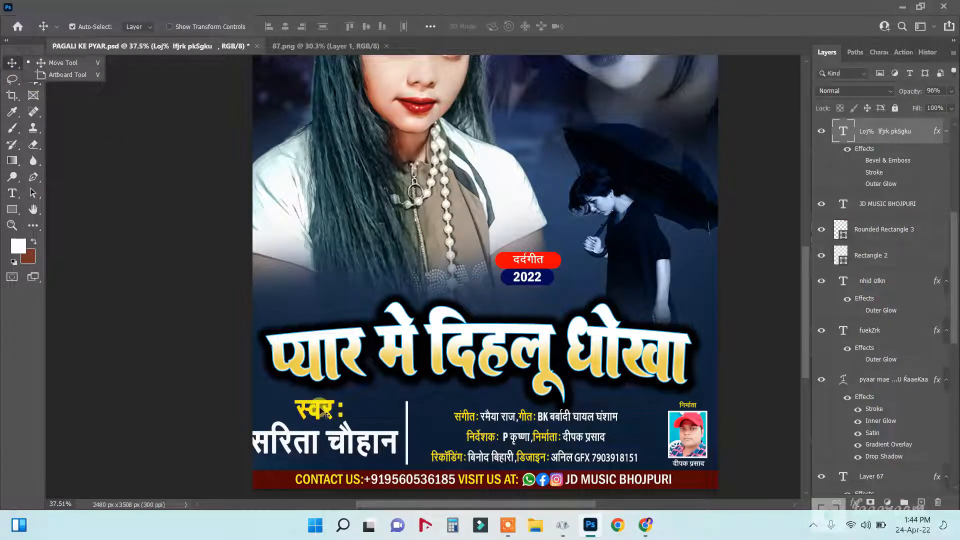
pyautogui.moveTo(321, 412); pyautogui.dragTo(326, 415)
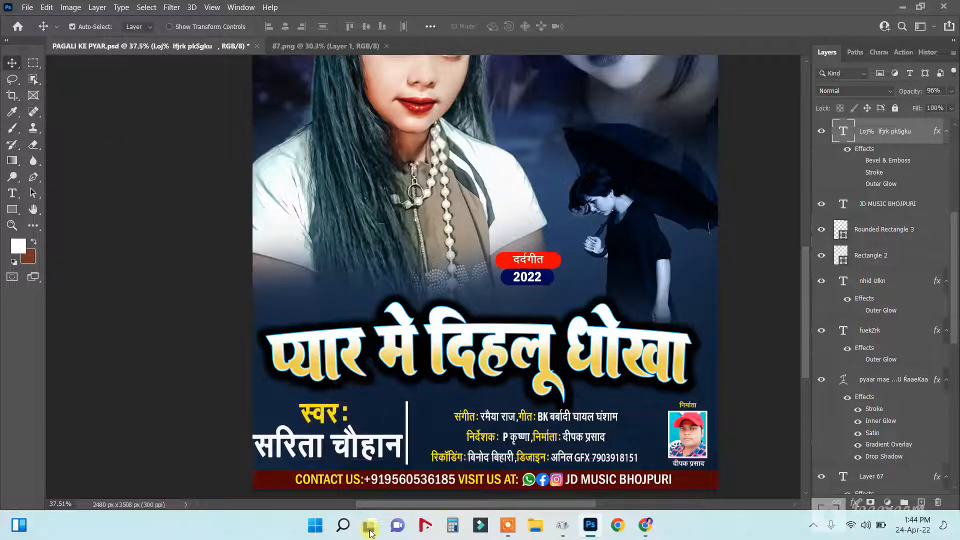
# Nudge the credits text block slightly up and left.
pyautogui.scroll(-2, 434, 407)
pyautogui.scroll(5, 439, 407)
pyautogui.rightClick(454, 408)
pyautogui.click(456, 408)
pyautogui.moveTo(450, 406); pyautogui.dragTo(438, 407)
# Reposition the निर्माता label just above the producer's photo.
pyautogui.scroll(-1, 750, 427)
pyautogui.scroll(3, 750, 440)
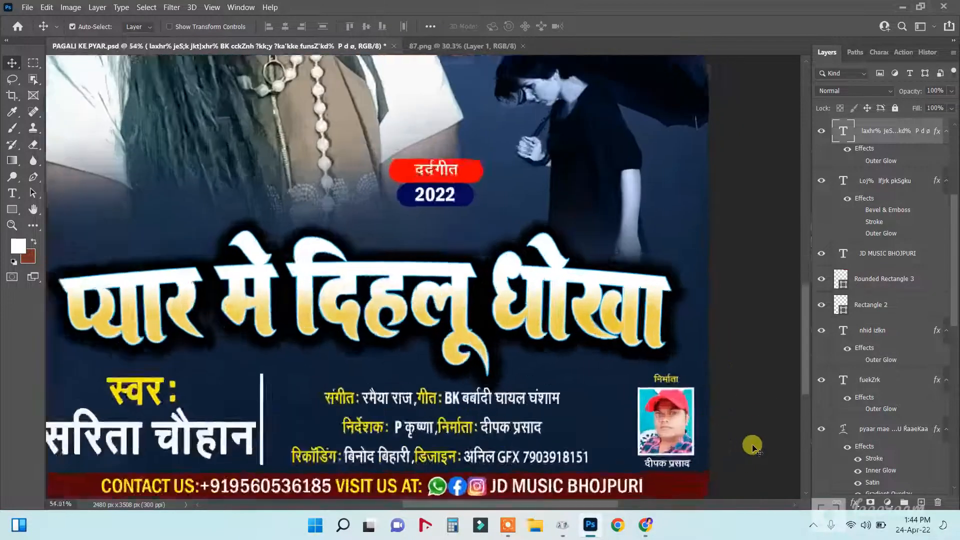
pyautogui.rightClick(645, 364)
pyautogui.click(649, 378)
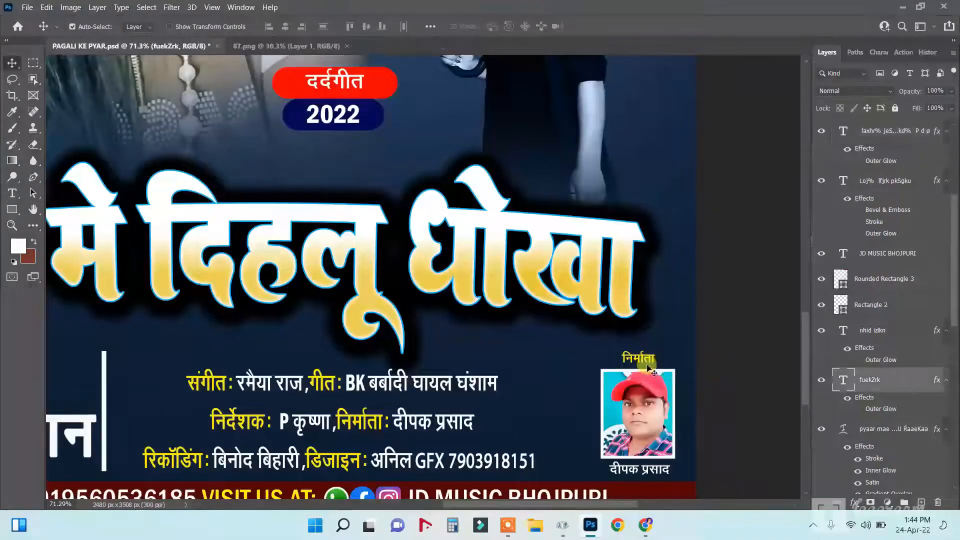
pyautogui.moveTo(651, 350); pyautogui.dragTo(649, 356)
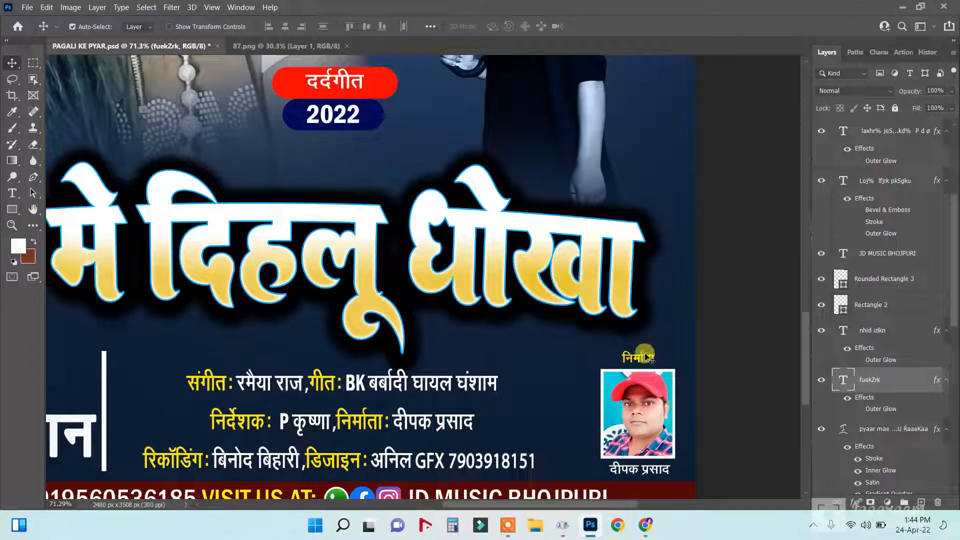
# Align the producer's name caption with the credits line.
pyautogui.rightClick(648, 418)
pyautogui.click(677, 427)
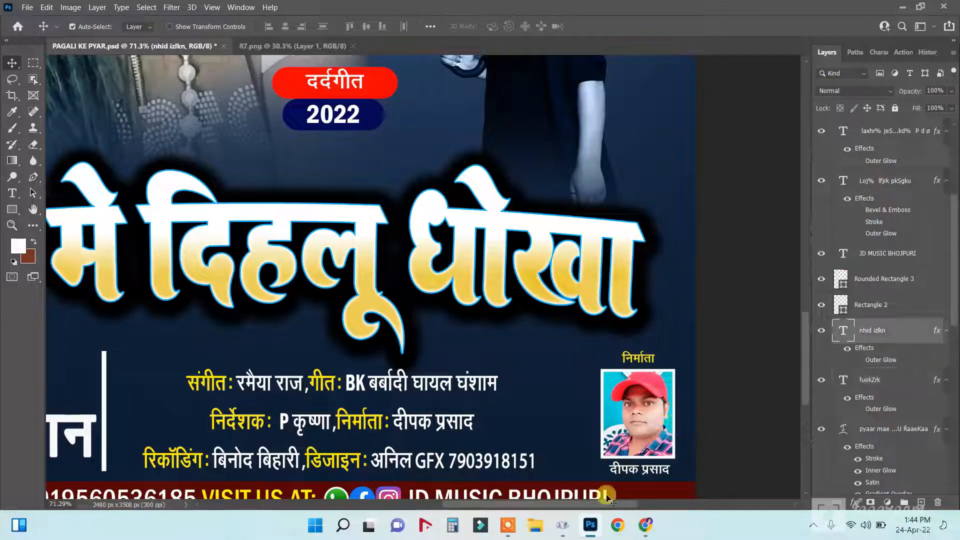
pyautogui.moveTo(630, 475)
pyautogui.mouseDown()
pyautogui.moveTo(637, 452)
pyautogui.moveTo(625, 473)
pyautogui.mouseUp()
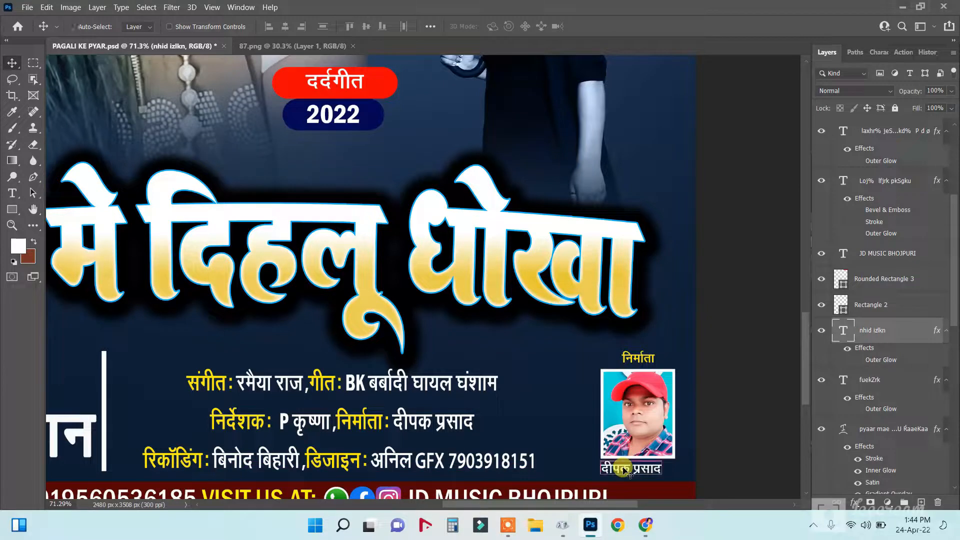
pyautogui.scroll(-5, 370, 417)
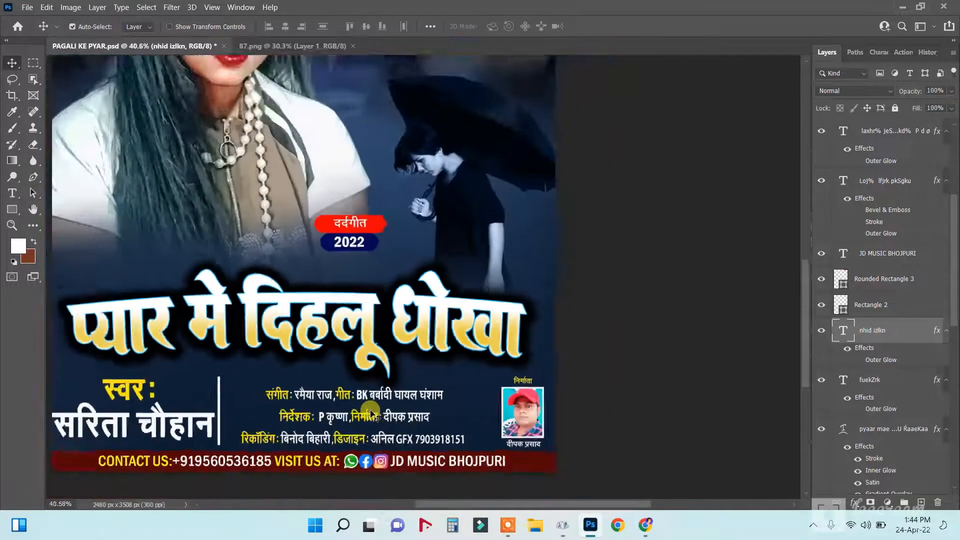
pyautogui.scroll(-3, 370, 415)
pyautogui.scroll(-1, 492, 441)
# Move one teardrop lower on the cheek and the other about 6 px left, then fit the poster on screen.
pyautogui.scroll(3, 563, 58)
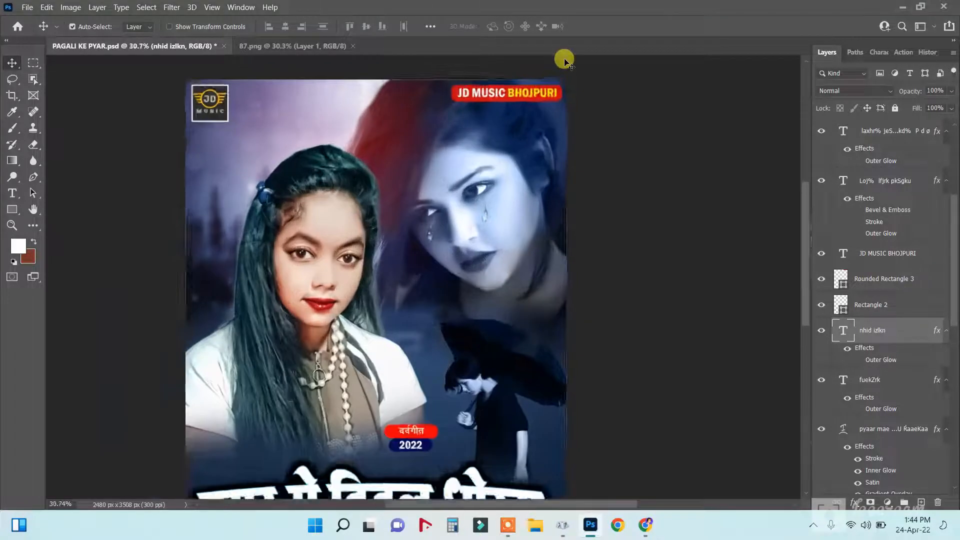
pyautogui.scroll(2, 564, 58)
pyautogui.scroll(4, 399, 304)
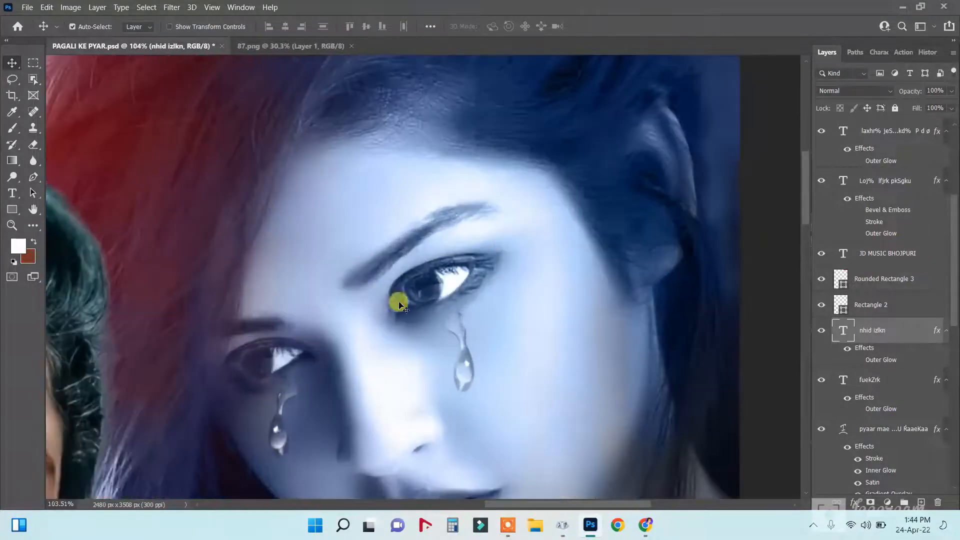
pyautogui.rightClick(462, 349)
pyautogui.click(470, 347)
pyautogui.moveTo(464, 356)
pyautogui.mouseDown()
pyautogui.moveTo(465, 390)
pyautogui.moveTo(469, 367)
pyautogui.mouseUp()
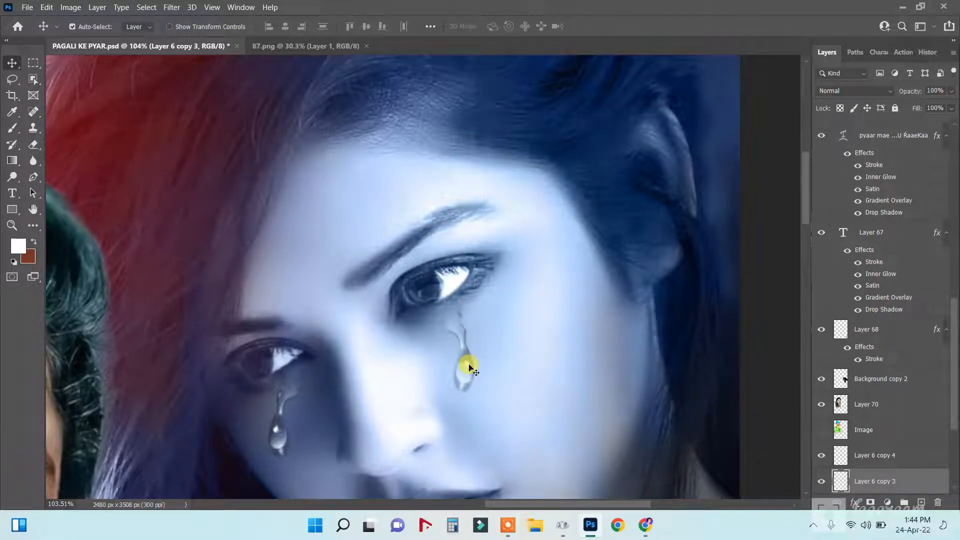
pyautogui.rightClick(275, 434)
pyautogui.click(284, 440)
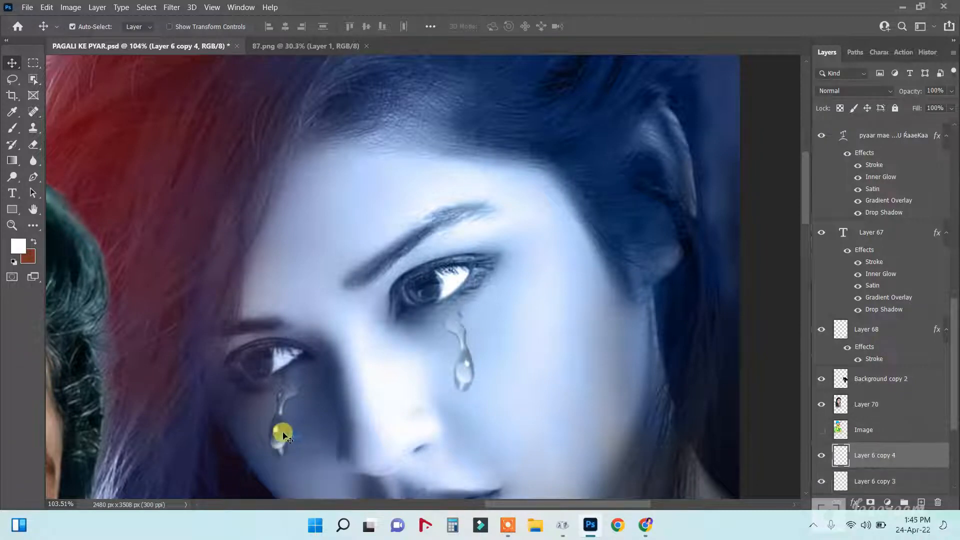
pyautogui.moveTo(278, 428); pyautogui.dragTo(275, 431)
pyautogui.hotkey('ctrl', '0')
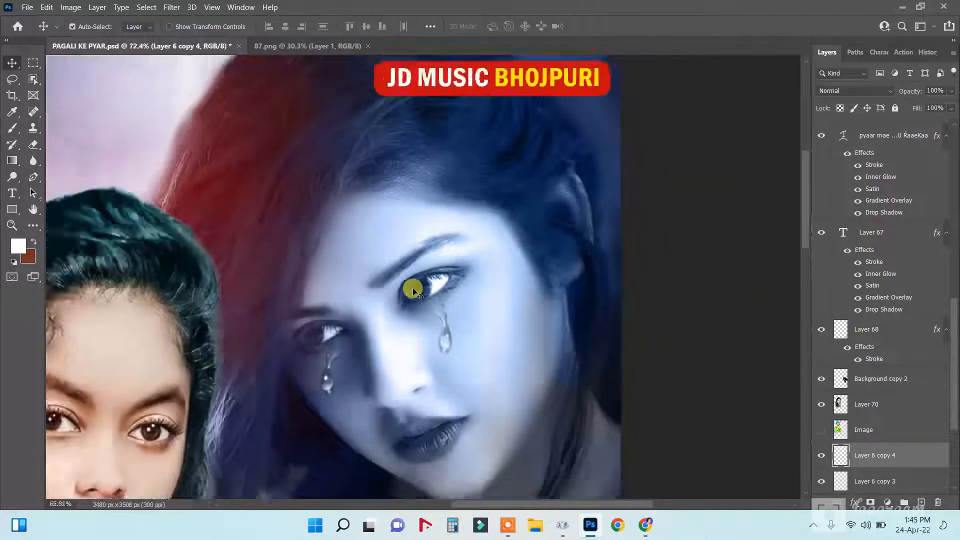
# Move the 2022 badge slightly right and down, just above the headline.
pyautogui.scroll(3, 402, 230)
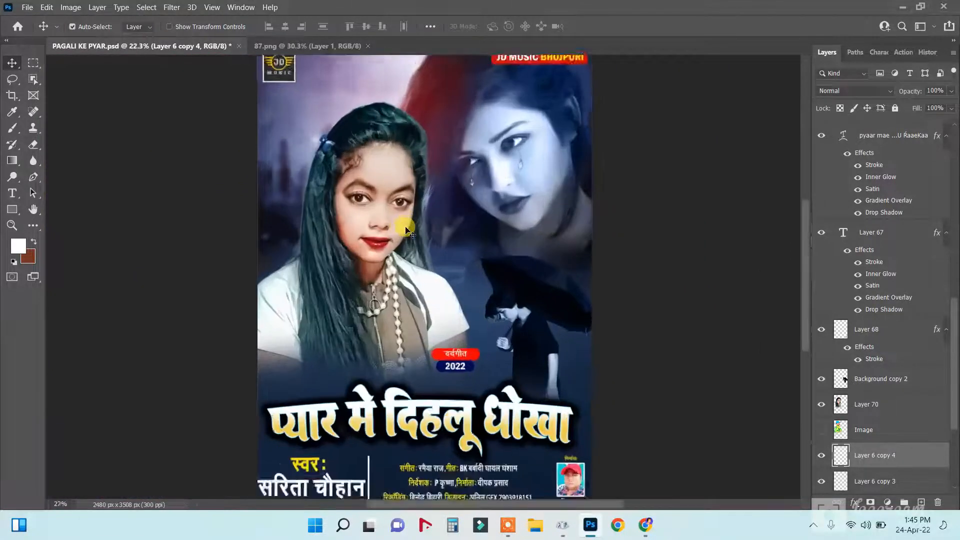
pyautogui.scroll(-2, 402, 161)
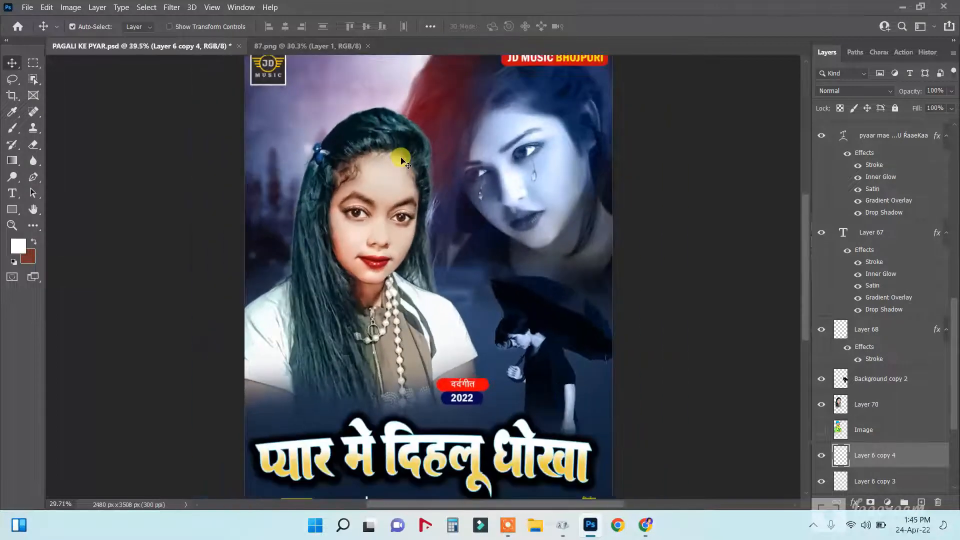
pyautogui.scroll(2, 403, 160)
pyautogui.scroll(-2, 402, 161)
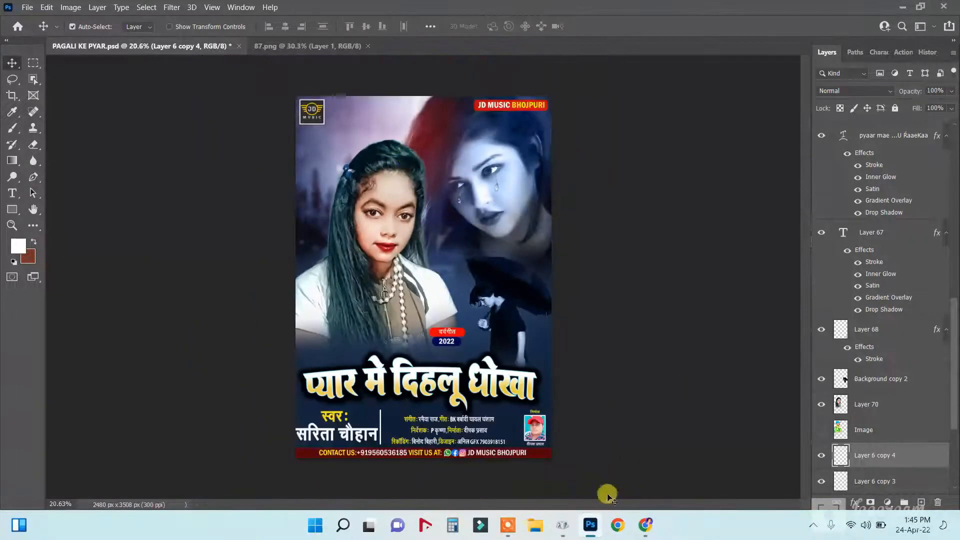
pyautogui.rightClick(441, 332)
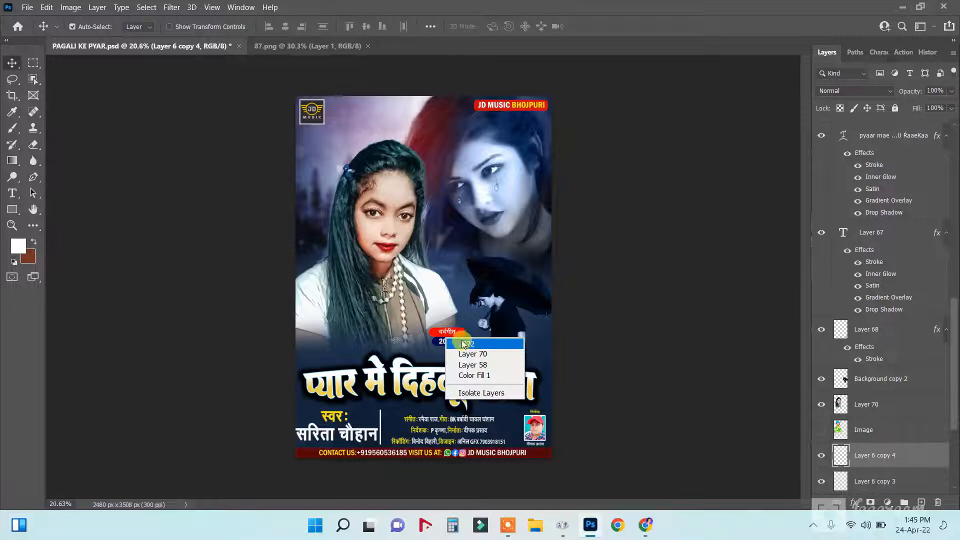
pyautogui.click(453, 336)
pyautogui.moveTo(453, 346); pyautogui.dragTo(460, 346)
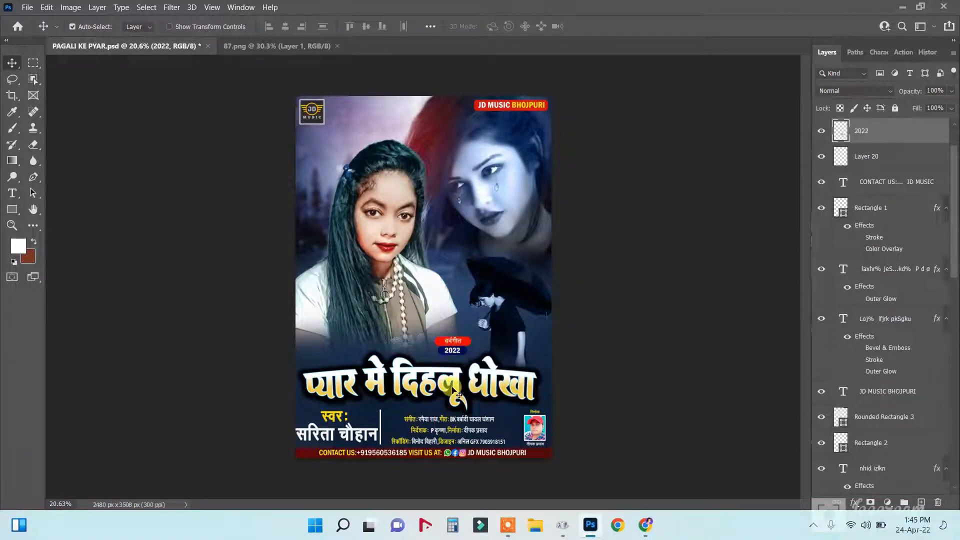
pyautogui.hotkey('ctrl', '+')
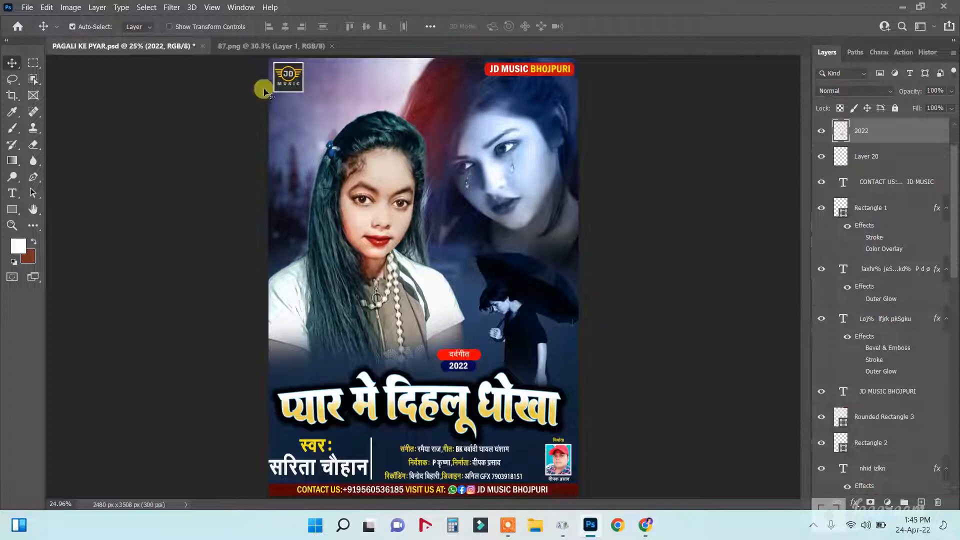
# Close 87.png and PAGALI KE PYAR.psd, discarding unsaved changes.
pyautogui.click(333, 51)
pyautogui.click(334, 48)
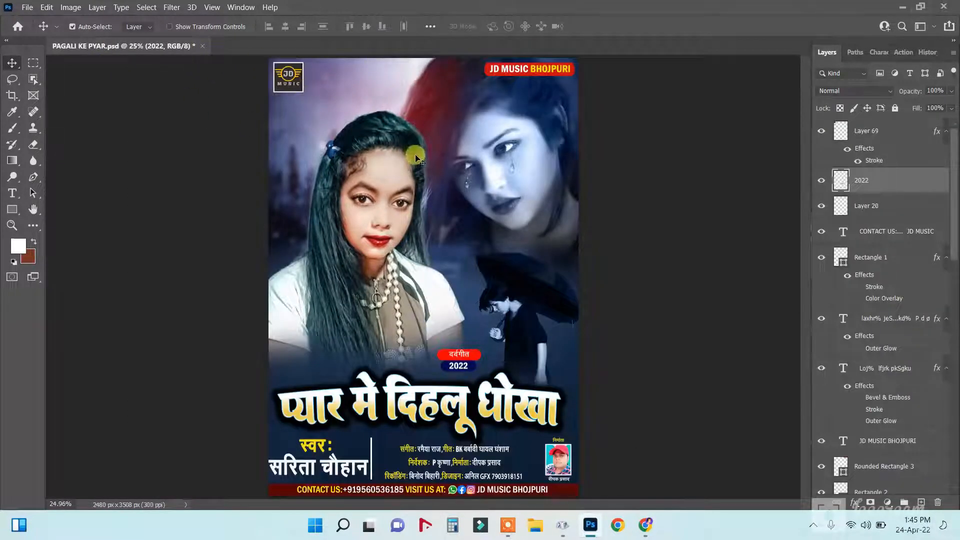
pyautogui.click(202, 46)
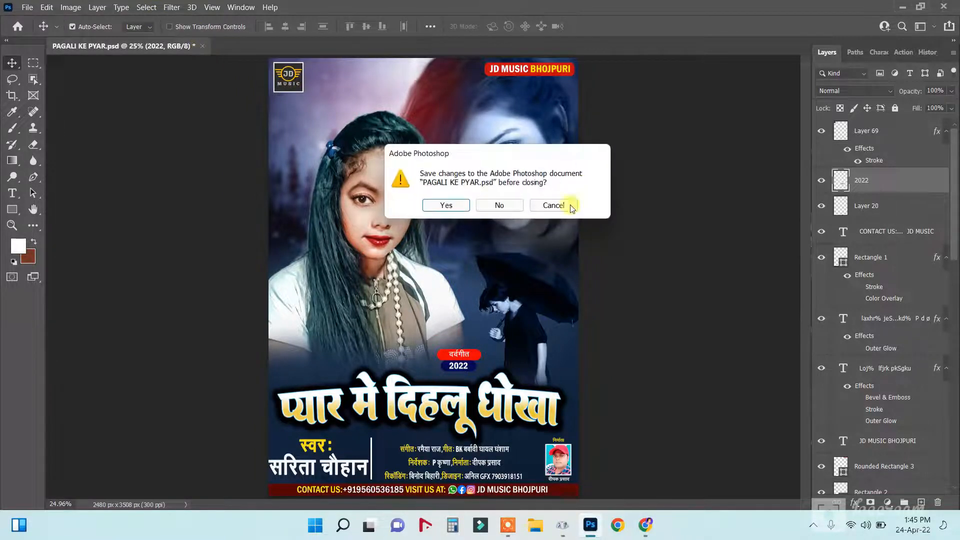
pyautogui.click(499, 206)
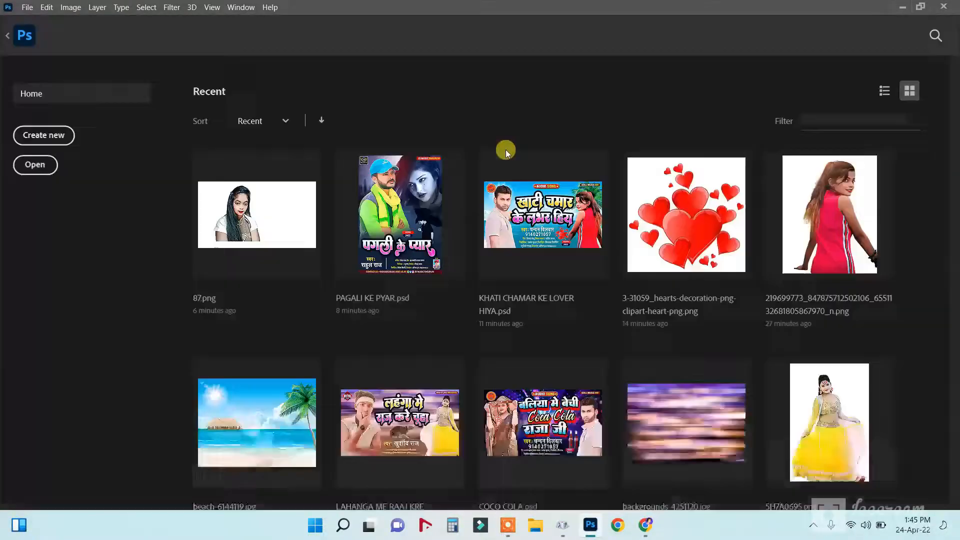
# Quit Photoshop and Character Map, then stop the screen recording.
pyautogui.click(944, 7)
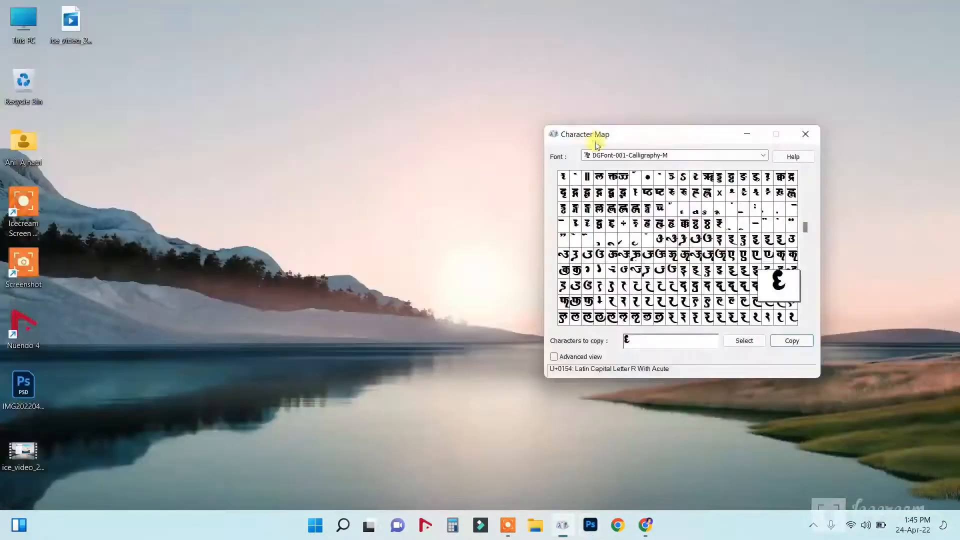
pyautogui.click(805, 131)
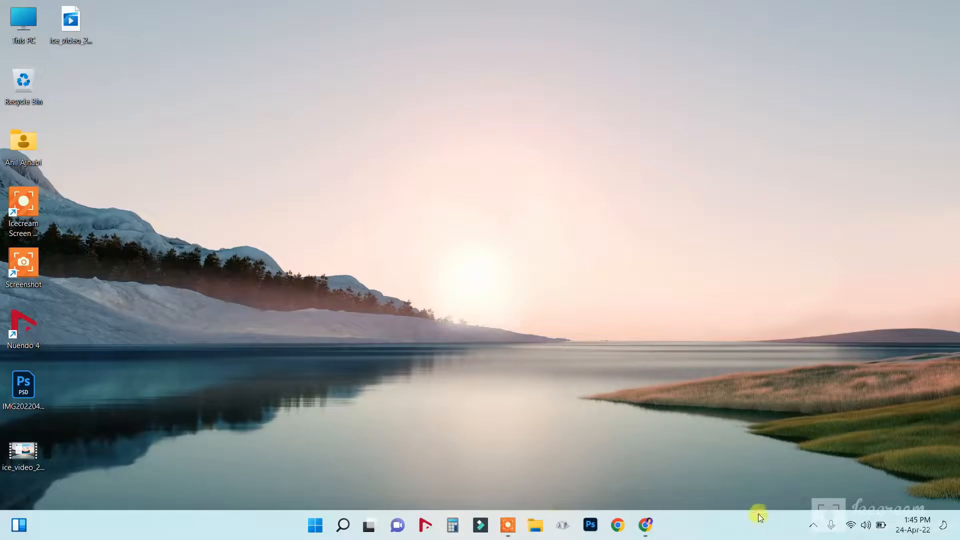
pyautogui.click(509, 530)
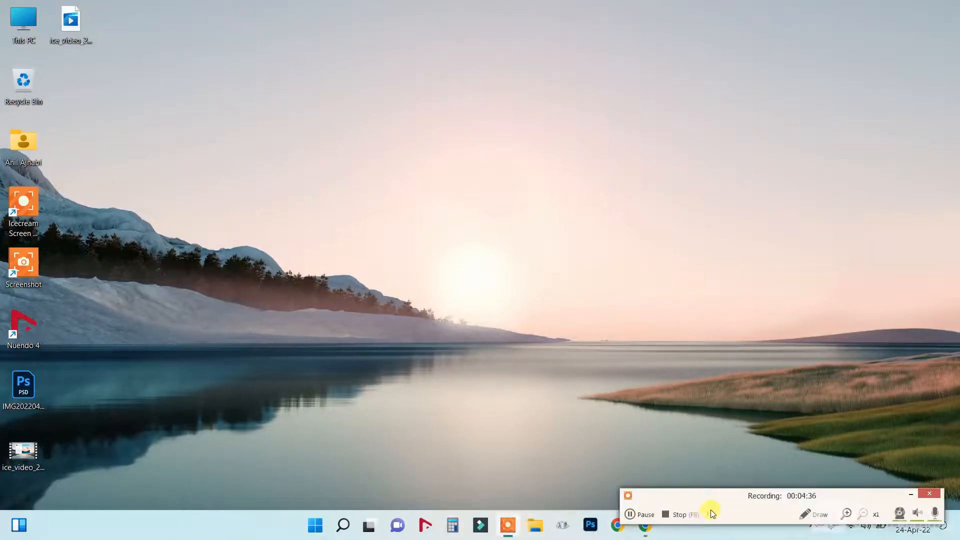
pyautogui.click(685, 516)
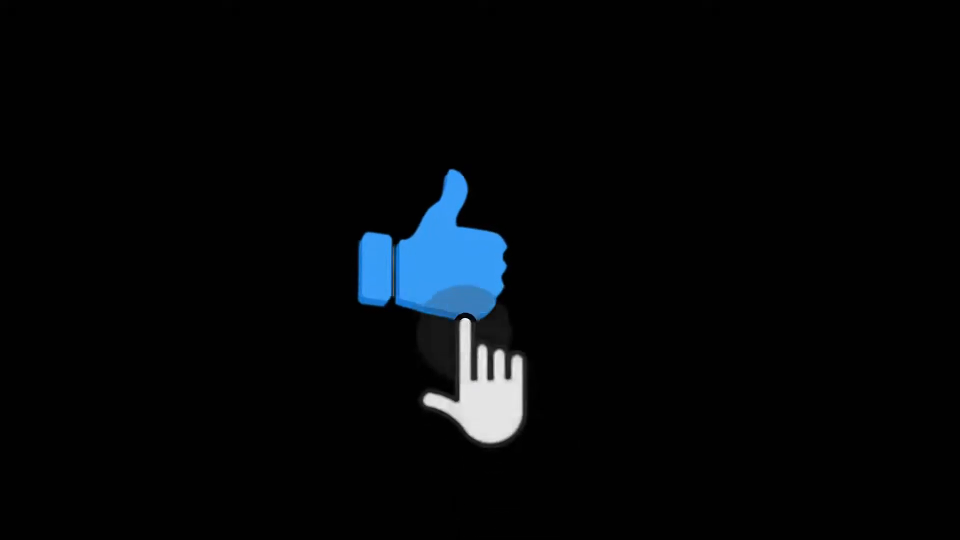